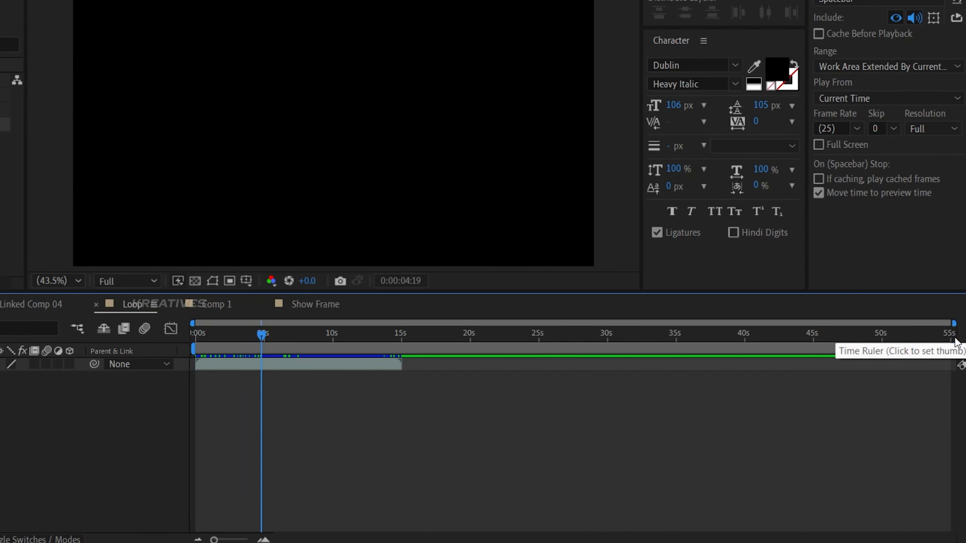
Duplicate the film grain footage layer three times and place the copies end to end after the original in the Loop comp.
left_click(311, 368)
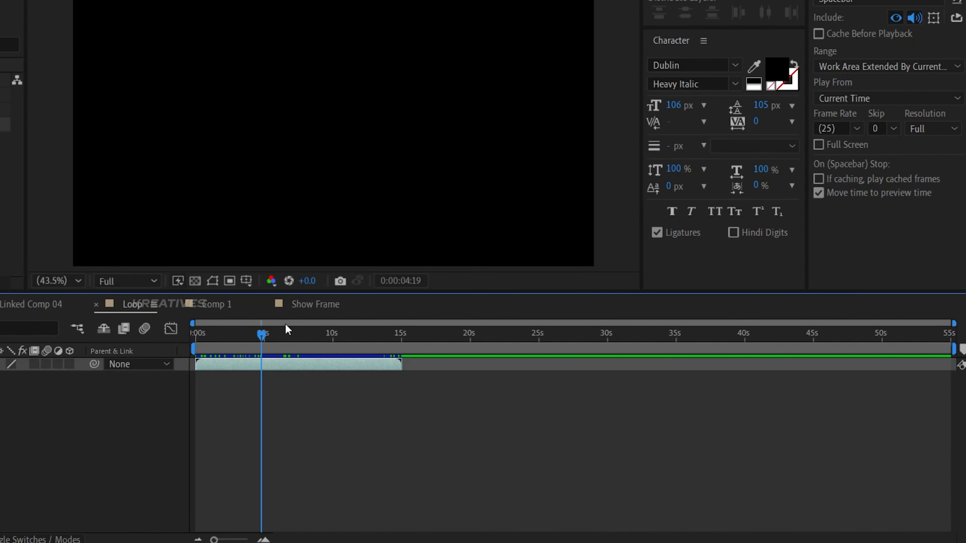
left_click_drag(285, 334, 382, 334)
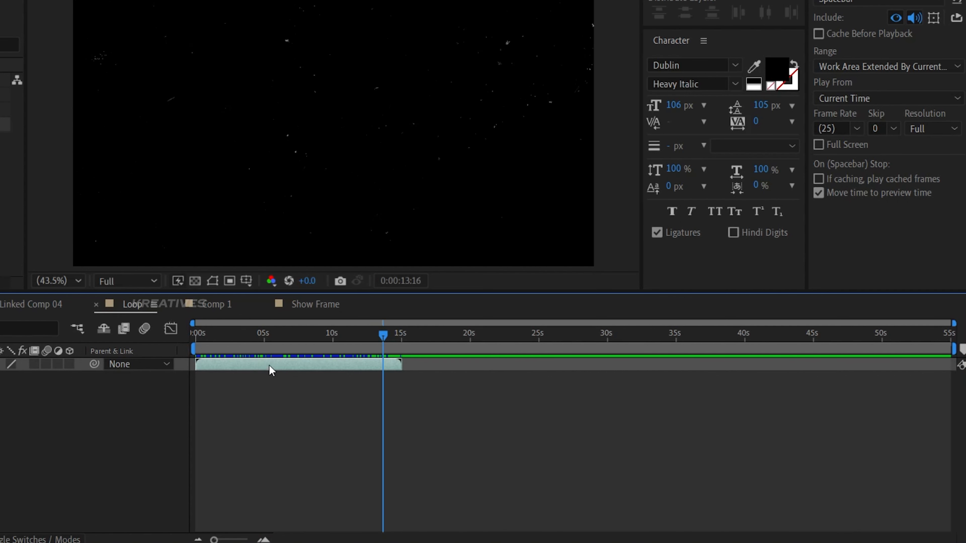
key("ctrl+d")
left_click_drag(263, 371, 879, 370)
key("ctrl+d")
key("ctrl+d")
left_click_drag(386, 339, 657, 374)
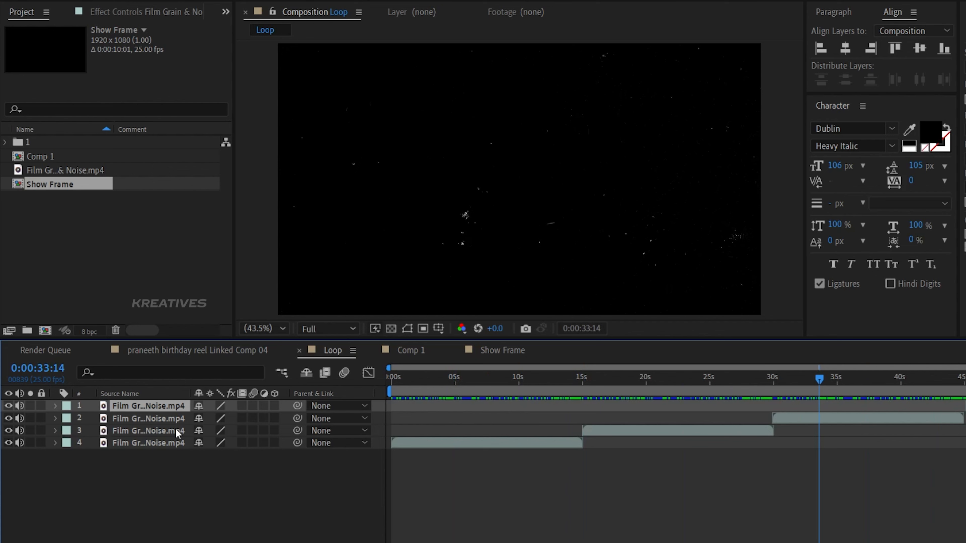
Delete the three duplicated film grain layers and move the current time back within the original clip.
left_click(159, 434, "shift")
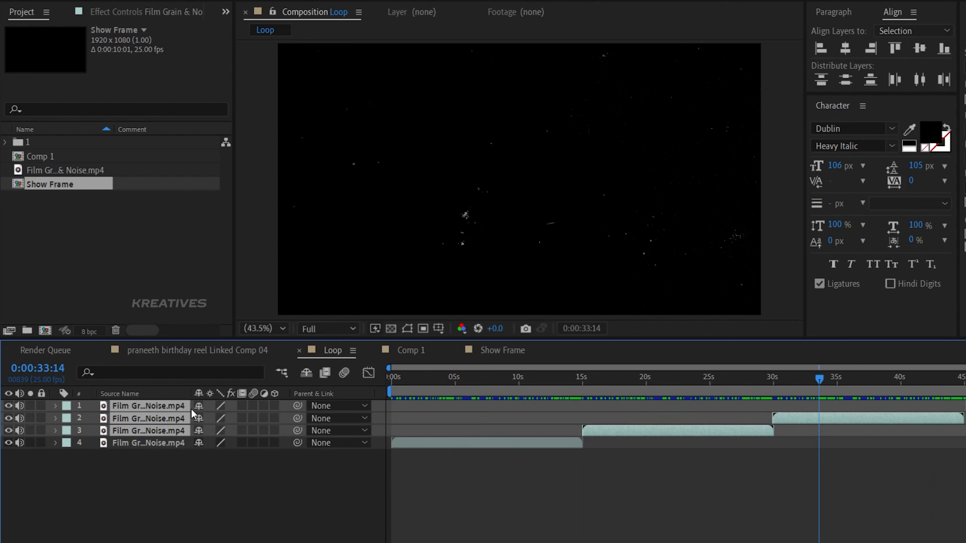
key("Delete")
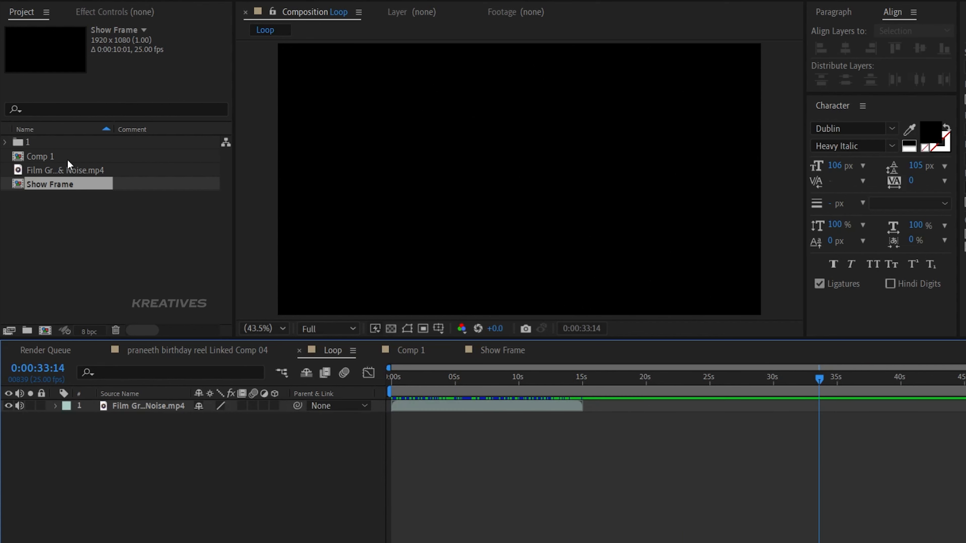
left_click_drag(819, 378, 498, 379)
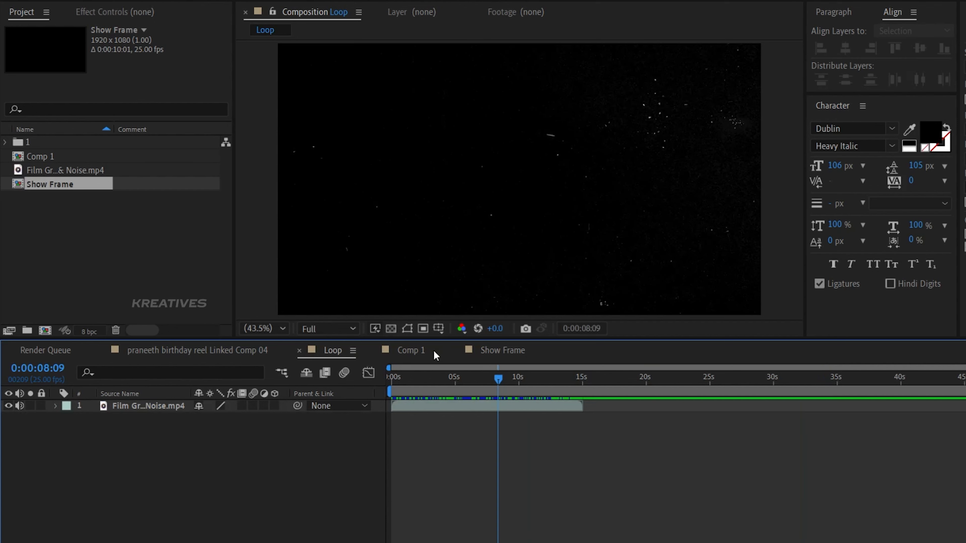
Set the film grain and noise footage to loop 5 times in its main interpretation settings and extend its layer along the timeline.
left_click(76, 171)
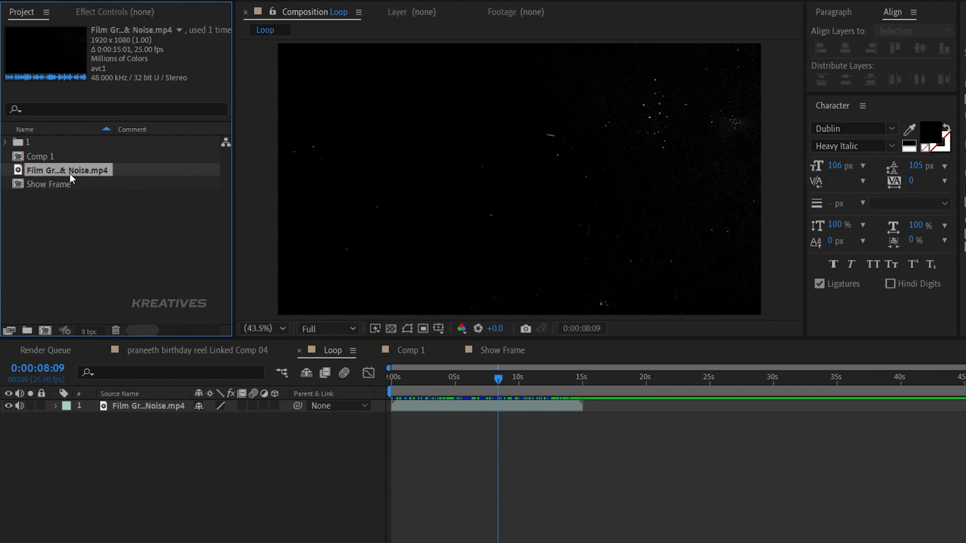
right_click(72, 170)
mouse_move(152, 276)
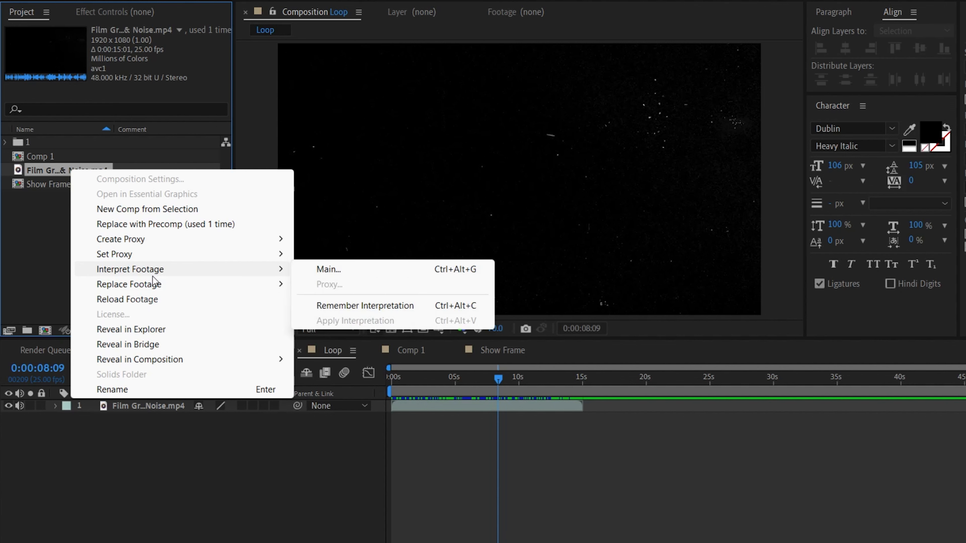
left_click(349, 271)
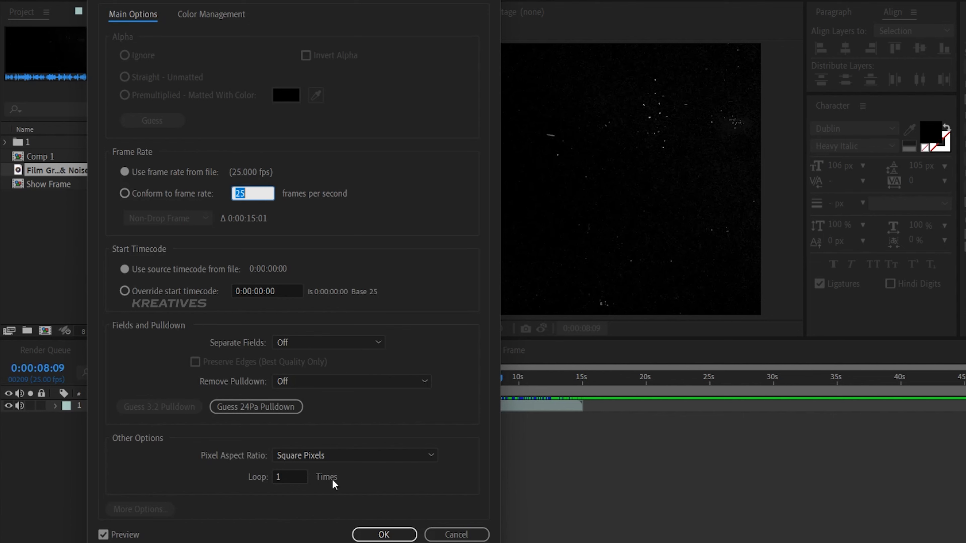
left_click(294, 477)
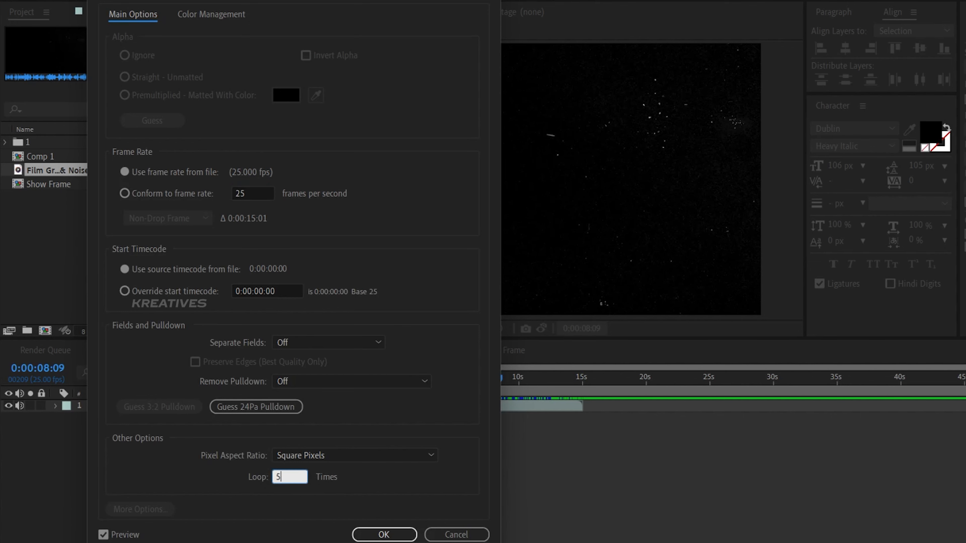
type("5")
key("Return")
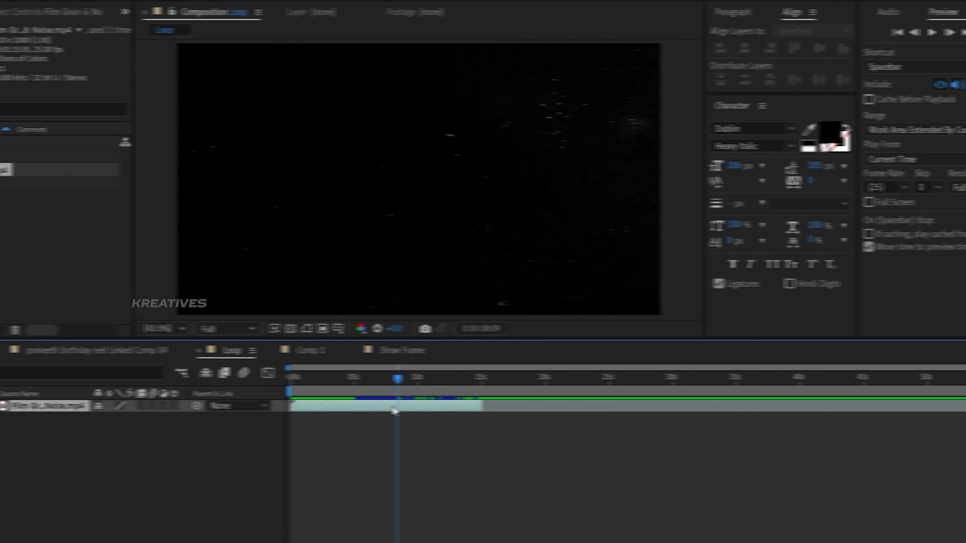
left_click_drag(440, 409, 955, 408)
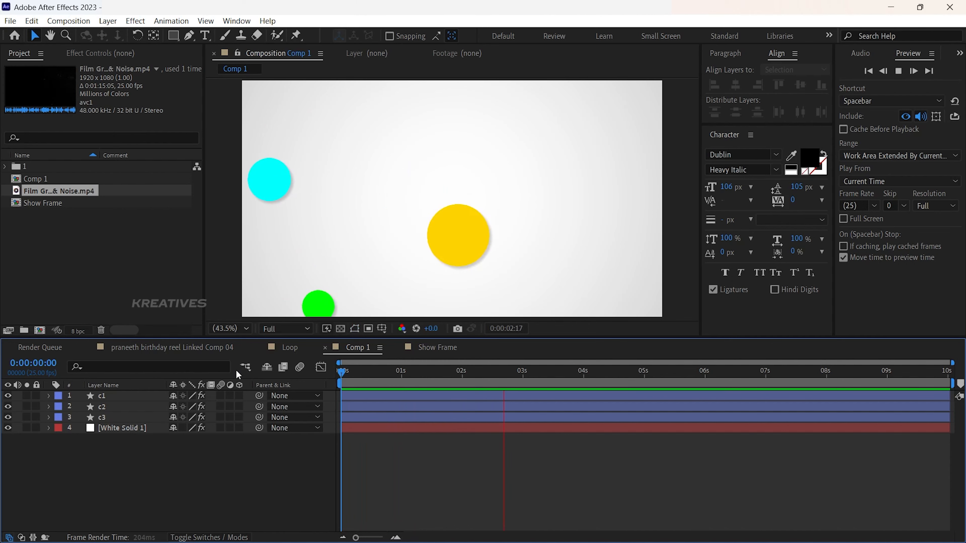
At the start of Comp 1, try to shift layers c1, c2 and c3 sideways together through their keyframed Position, and undo it.
key("space")
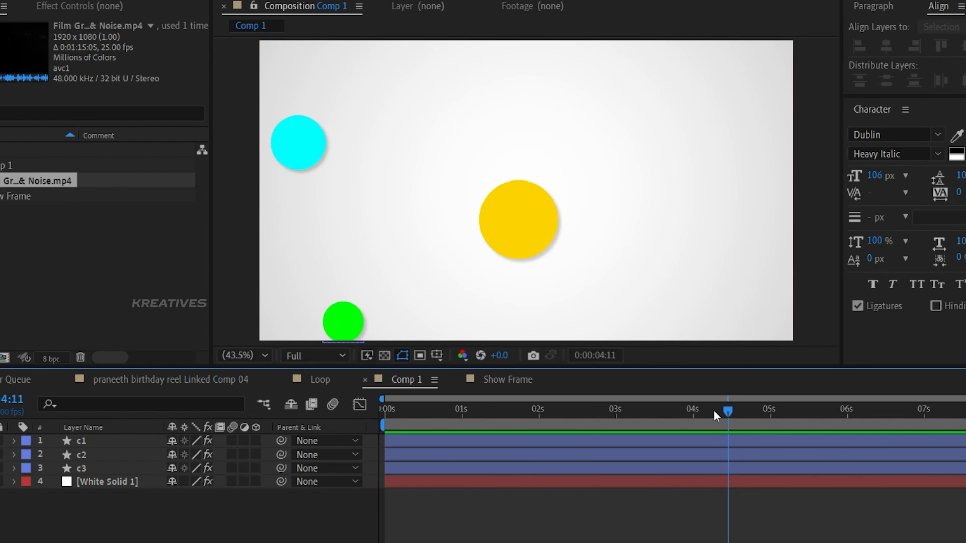
key("Home")
left_click(76, 440)
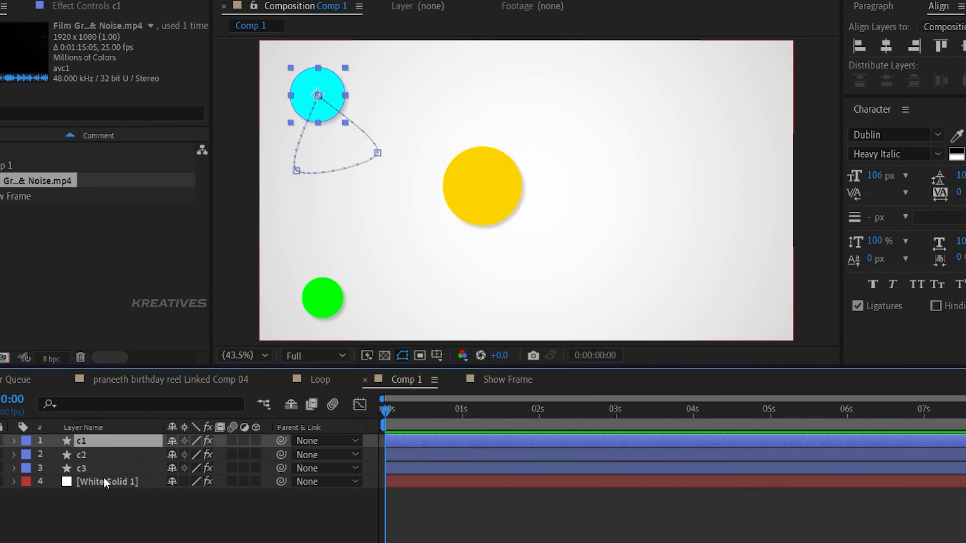
left_click(103, 477, "shift")
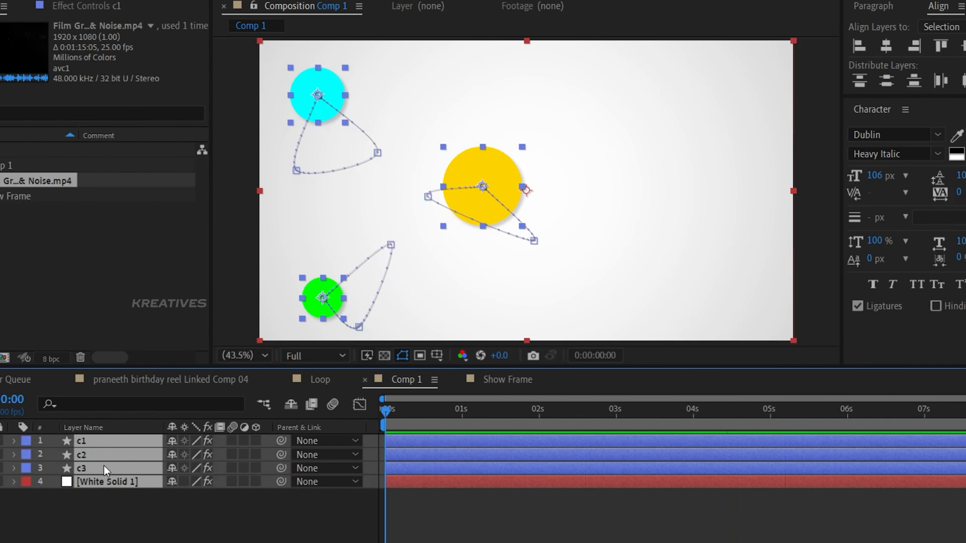
left_click(106, 474, "ctrl")
left_click(108, 474, "ctrl")
left_click(109, 481, "ctrl")
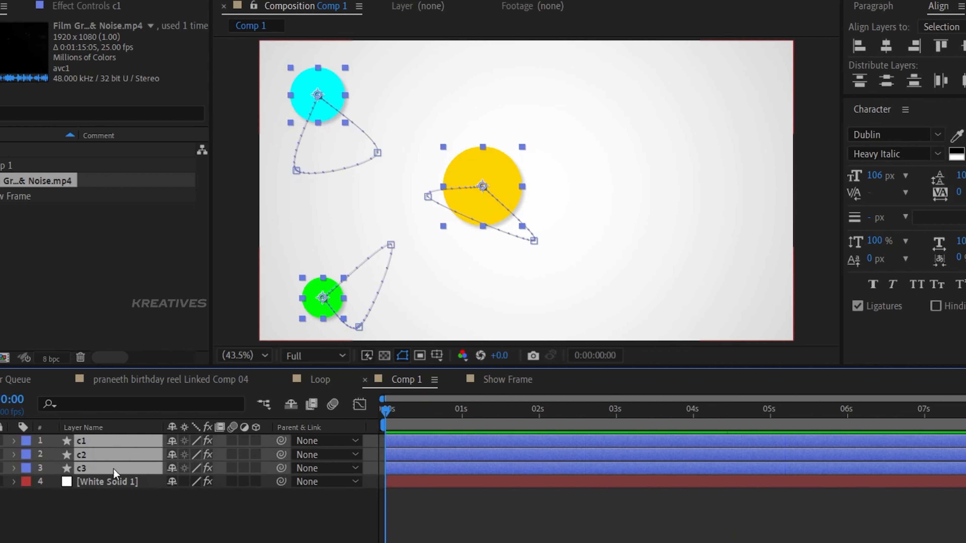
key("p")
left_click_drag(176, 455, 261, 454)
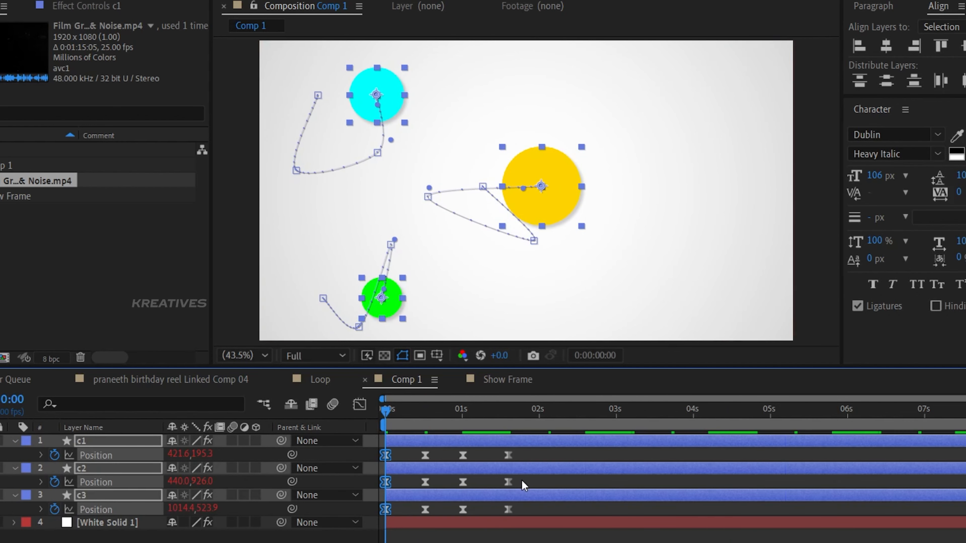
key("ctrl+z")
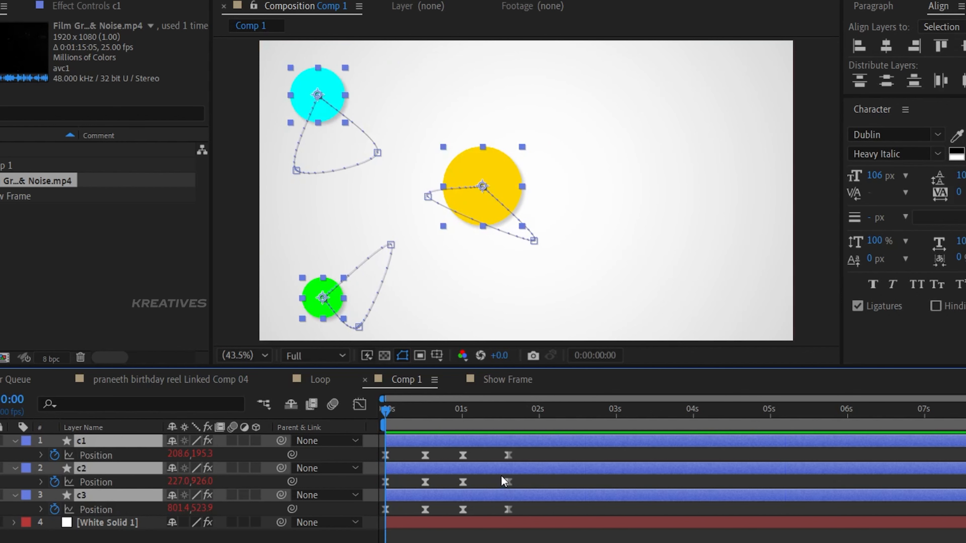
Try precomposing the c1, c2 and c3 layers and moving the precomp horizontally by its Position, and undo both.
key("ctrl+shift+c")
left_click(605, 393)
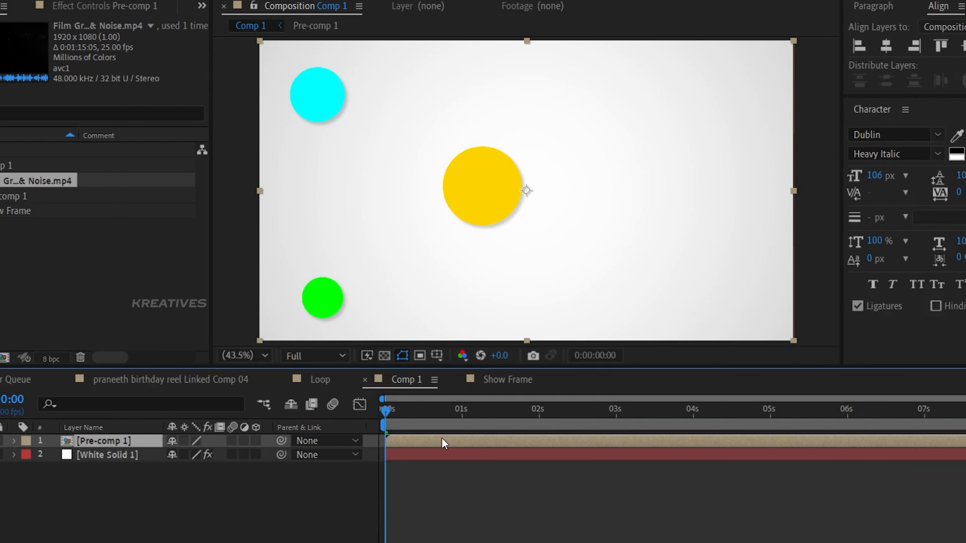
key("p")
left_click_drag(176, 454, 810, 425)
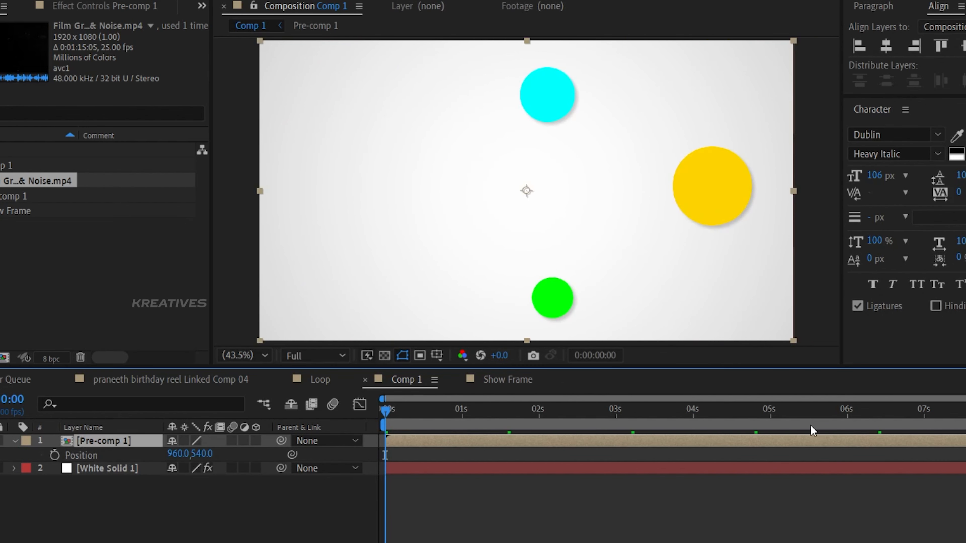
key("ctrl+z")
key("ctrl+z")
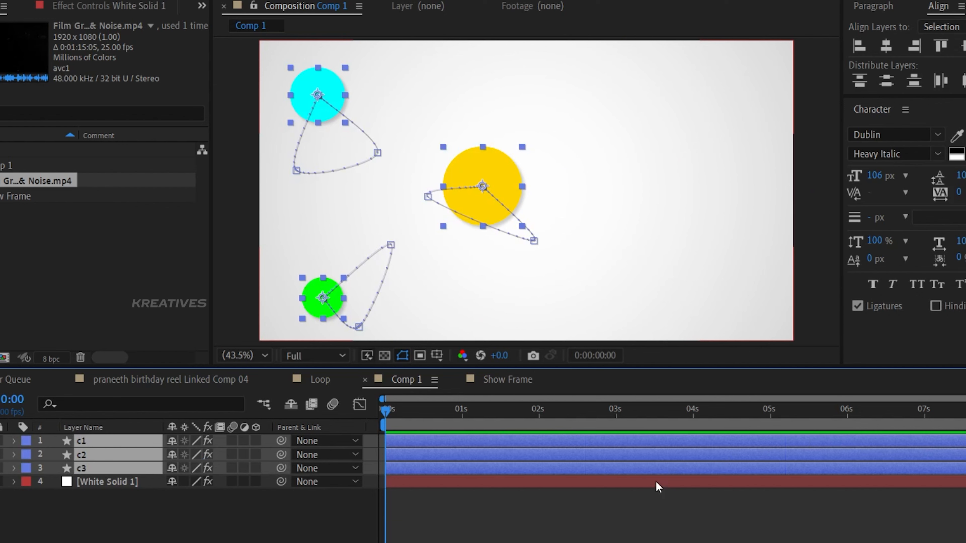
Create a null object and parent the c1, c2 and c3 circle layers to it.
key("ctrl+alt+shift+y")
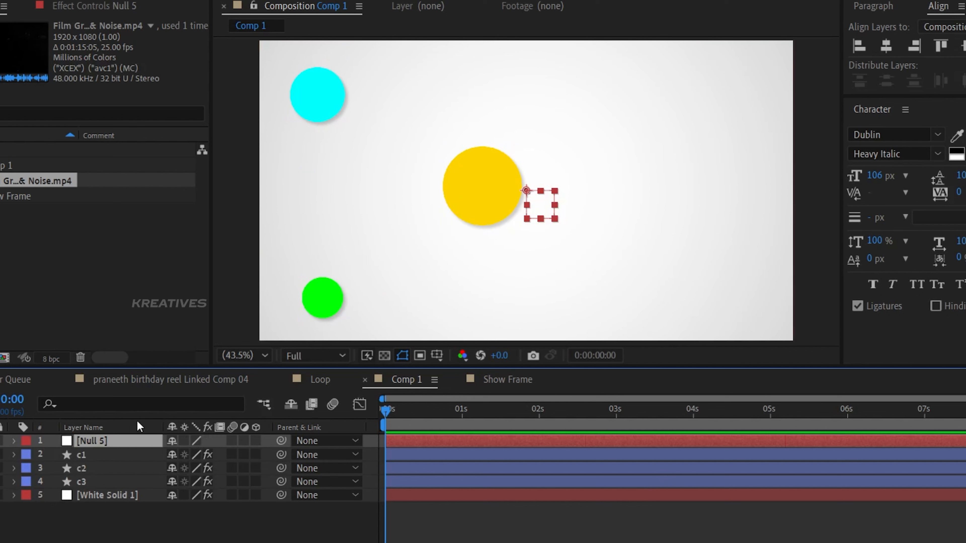
left_click(107, 455)
left_click(110, 468, "shift")
left_click(114, 482, "shift")
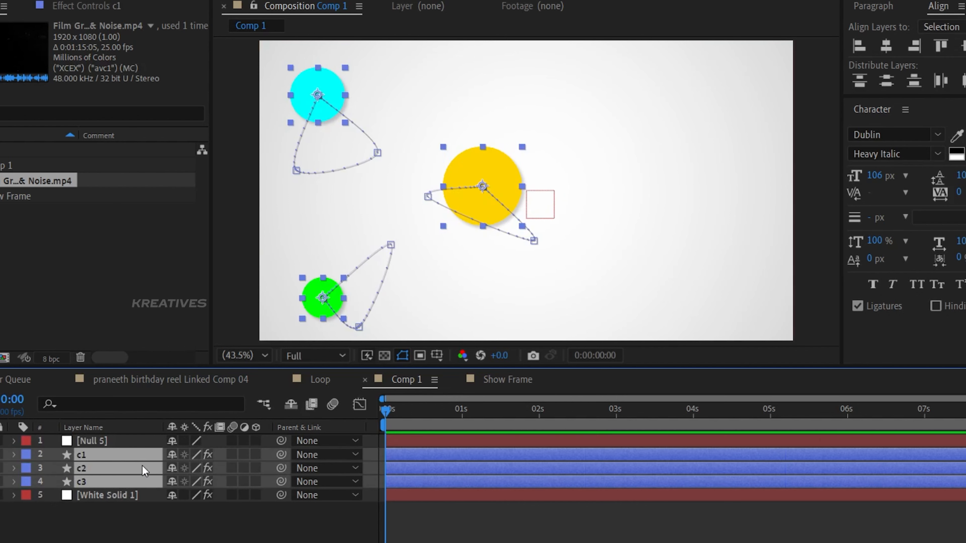
left_click_drag(281, 455, 107, 443)
Move the null horizontally to Position 1675, 540 and scale it down so the three circles shift and shrink together.
left_click(108, 443)
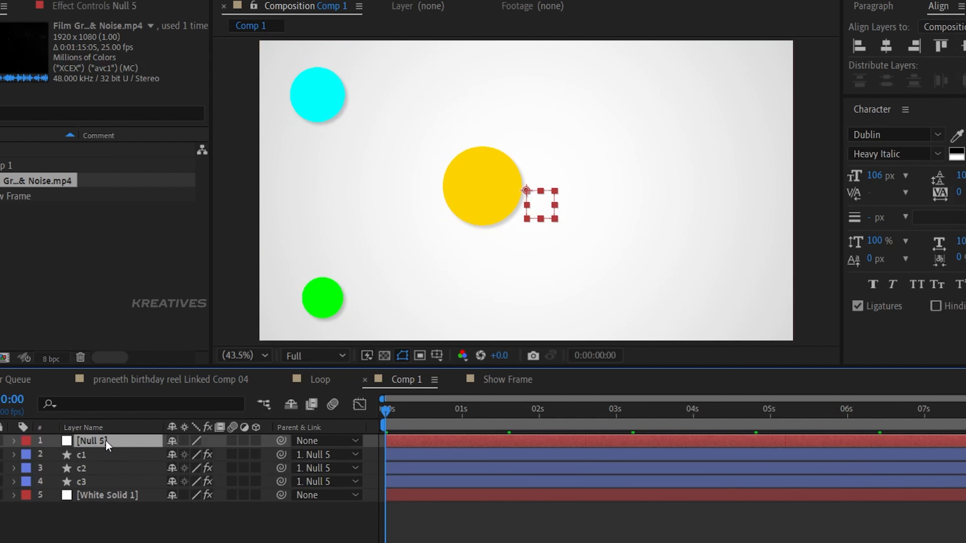
key("p")
left_click_drag(178, 453, 660, 449)
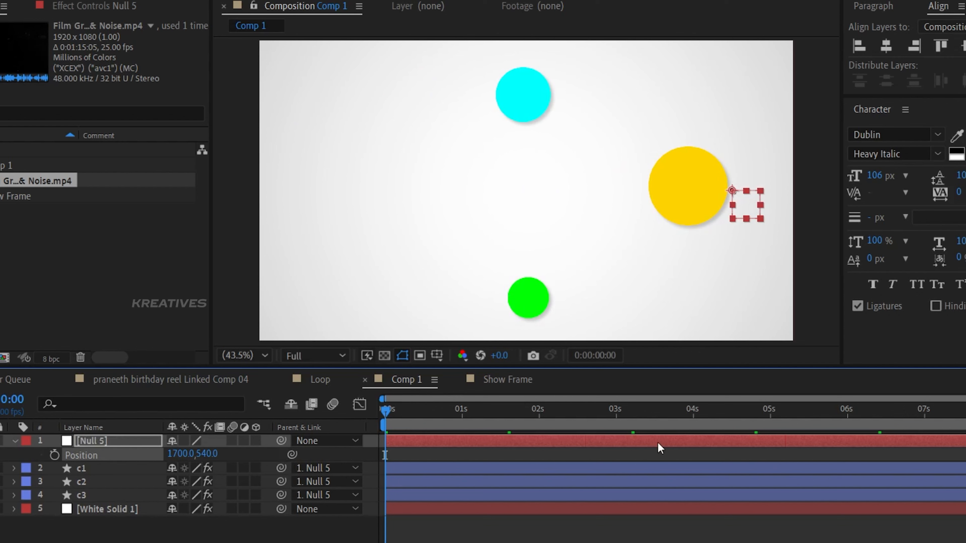
key("s")
left_click_drag(188, 455, 162, 454)
key("s")
key("p")
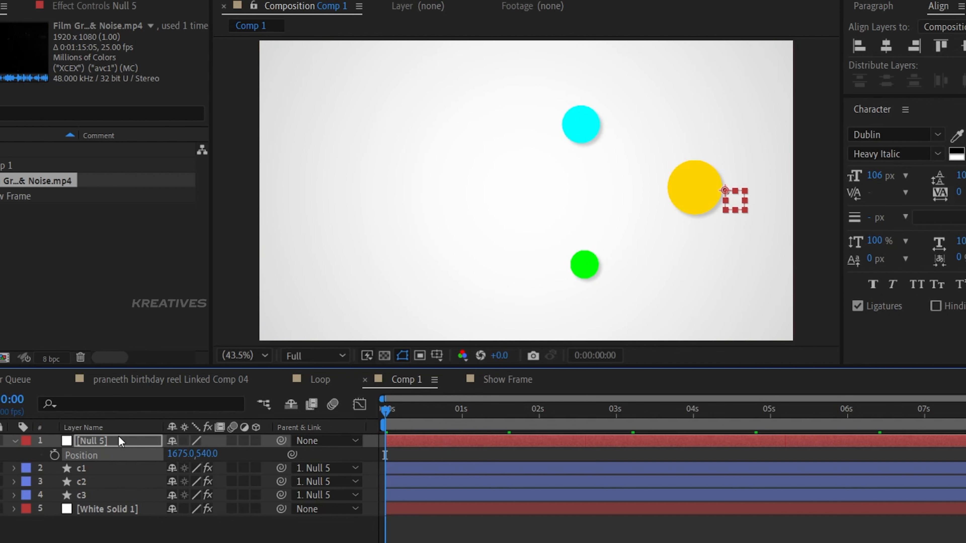
Delete the null object and preview the circle animation.
key("Delete")
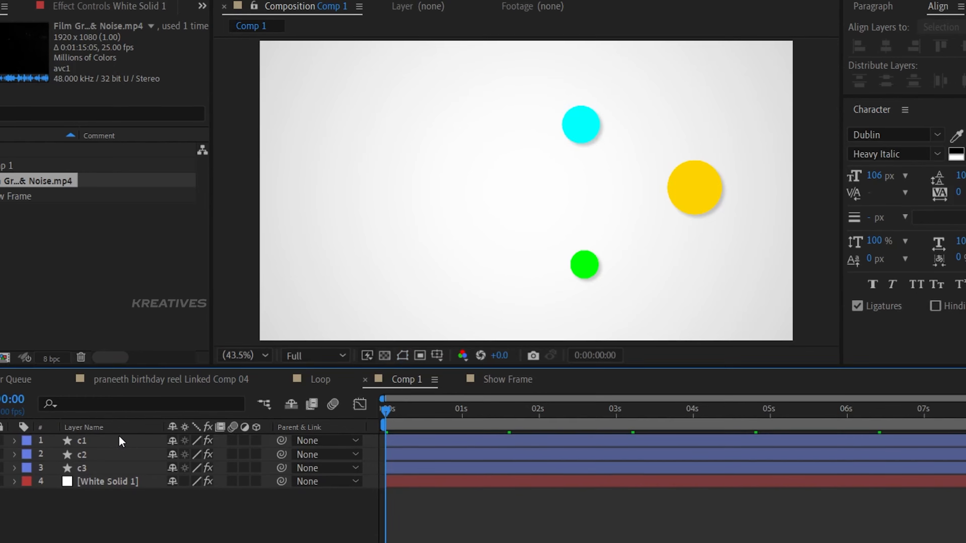
key("space")
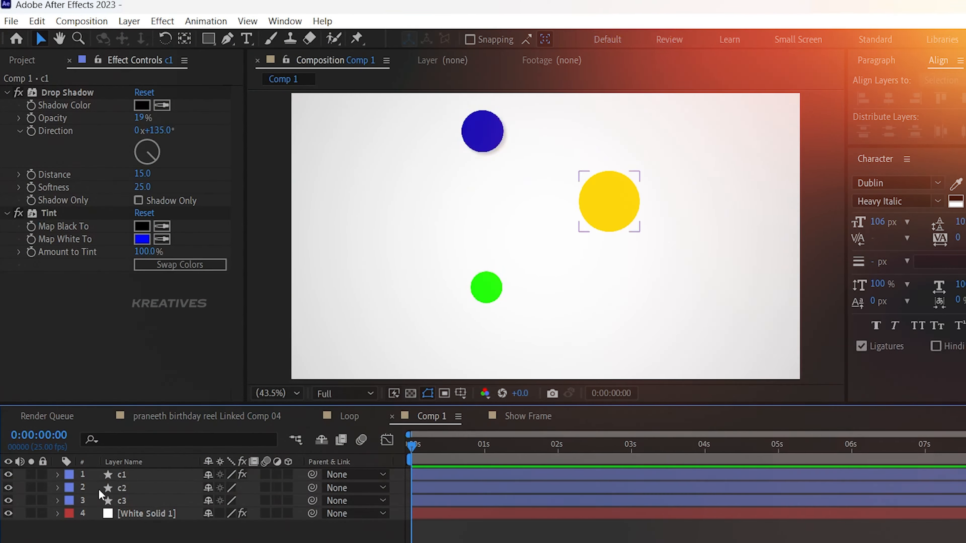
Copy the Drop Shadow and Tint effects from layer c1 to layers c2 and c3.
left_click(141, 474)
left_click(141, 475)
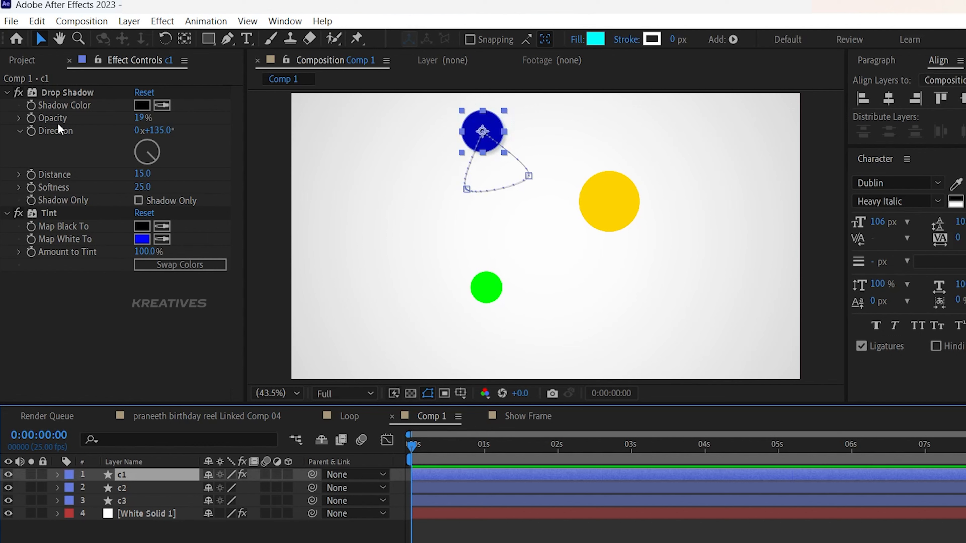
left_click(50, 92)
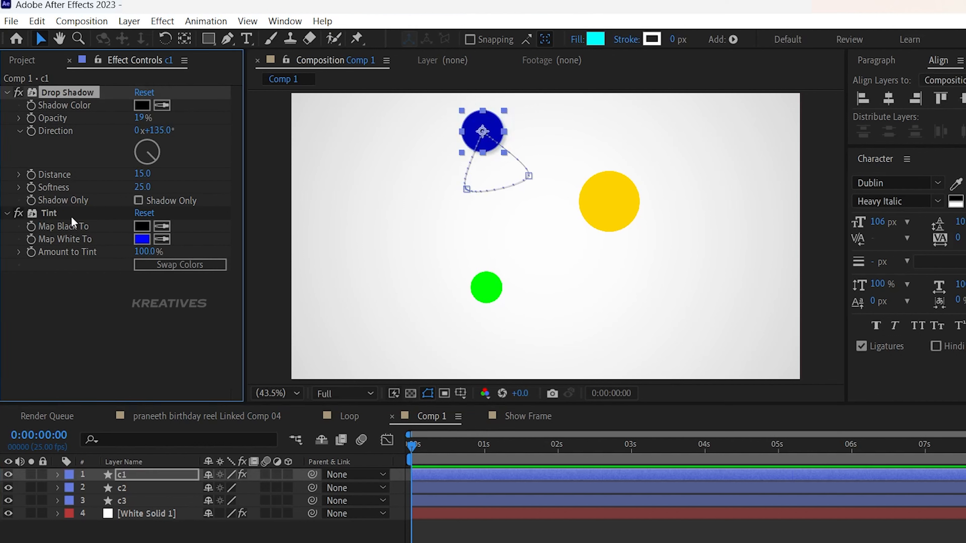
left_click(50, 220)
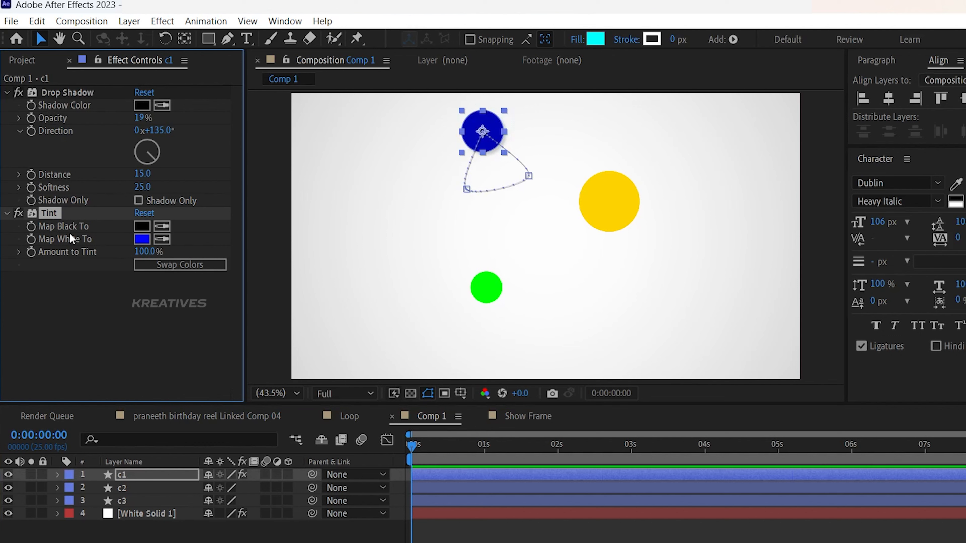
left_click(55, 93, "ctrl")
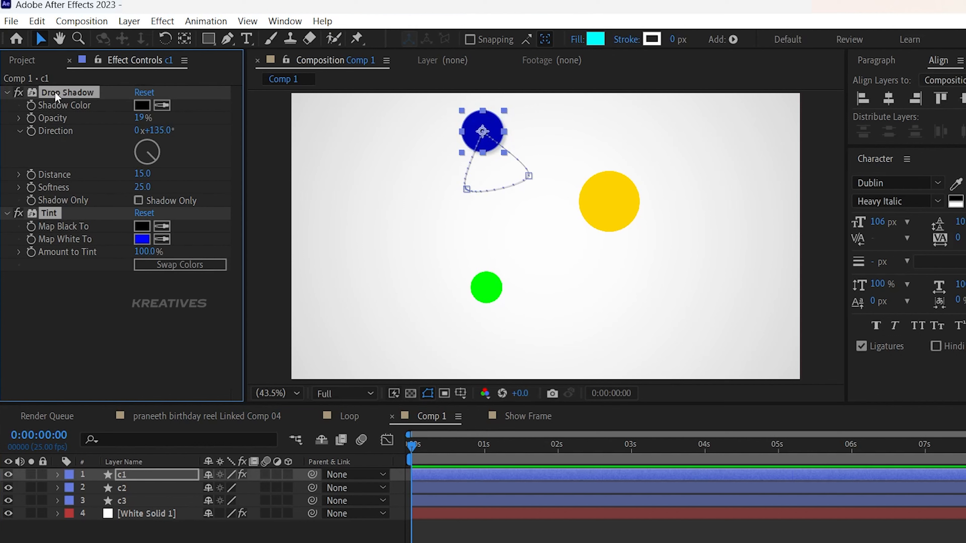
left_click(148, 488)
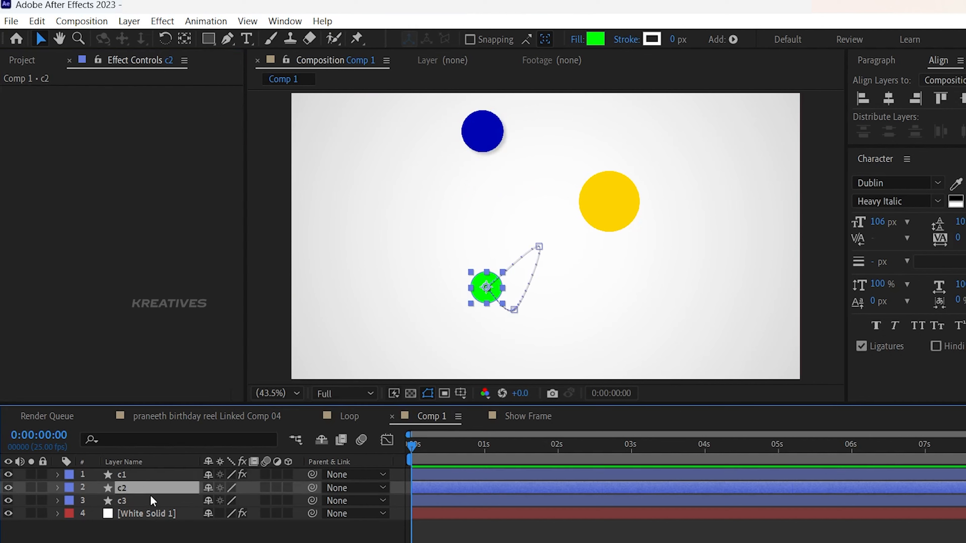
left_click(150, 502, "ctrl")
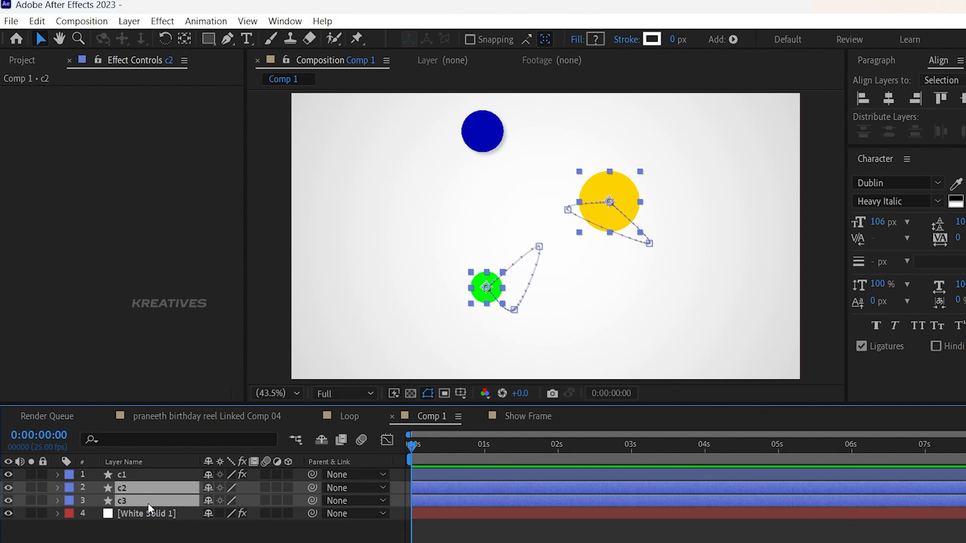
key("ctrl+v")
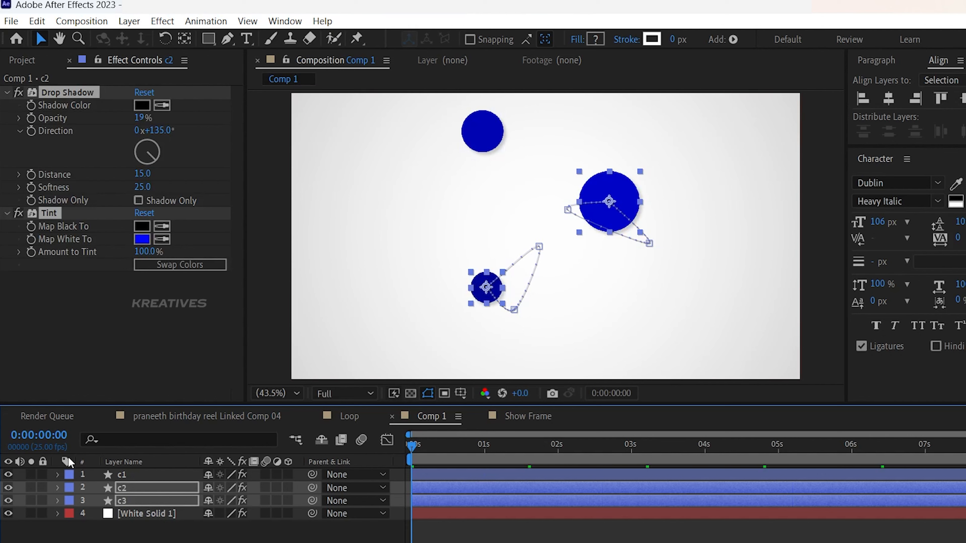
Set layer c1's Tint Map White To color to FF0000 and its Drop Shadow opacity to 63%.
left_click(137, 476)
left_click(142, 239)
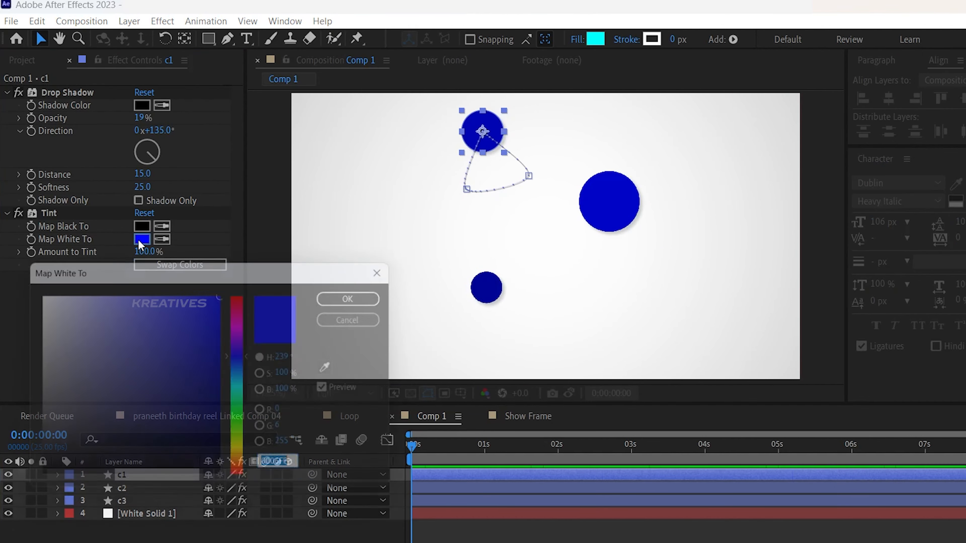
left_click_drag(243, 355, 243, 291)
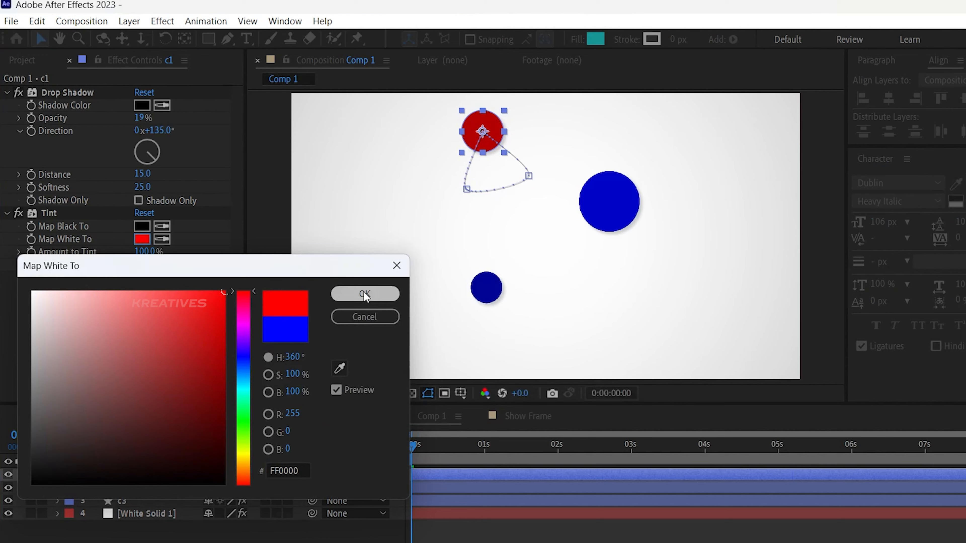
left_click(334, 295)
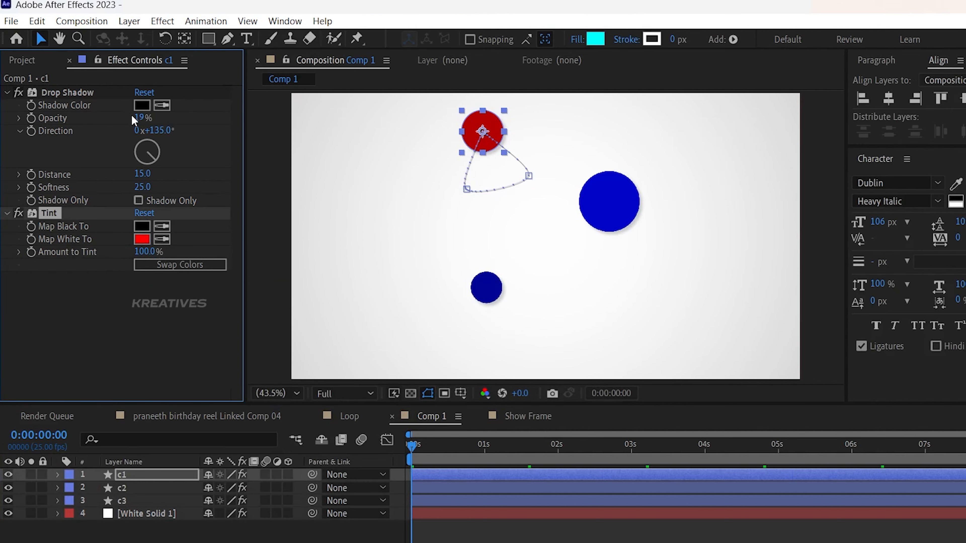
left_click_drag(135, 119, 231, 132)
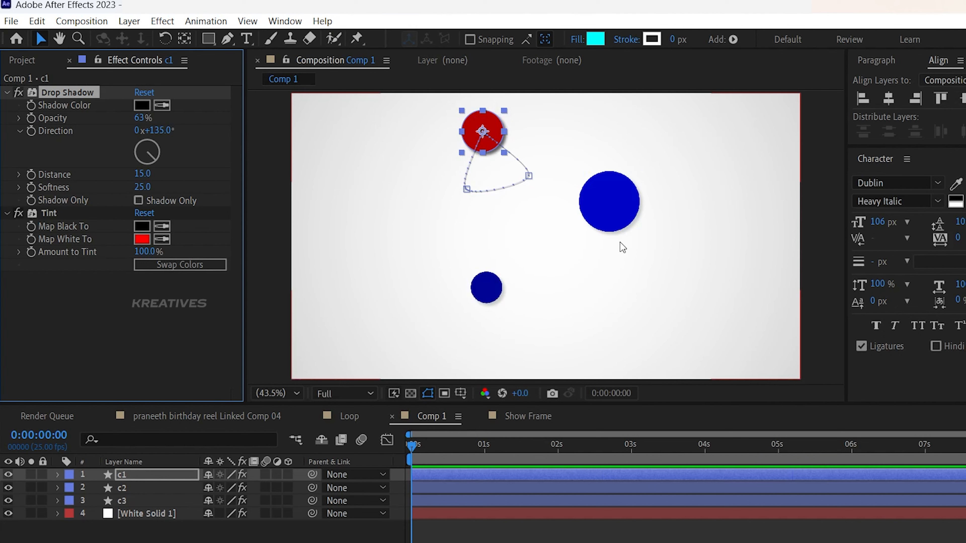
Delete the Drop Shadow and Tint effects from layers c2 and c3.
left_click(132, 489)
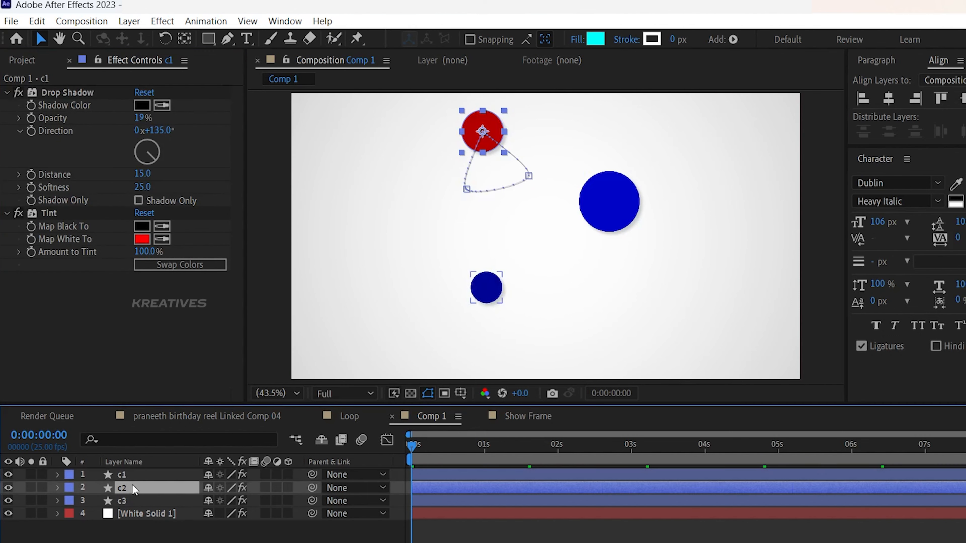
left_click(50, 214, "shift")
key("Delete")
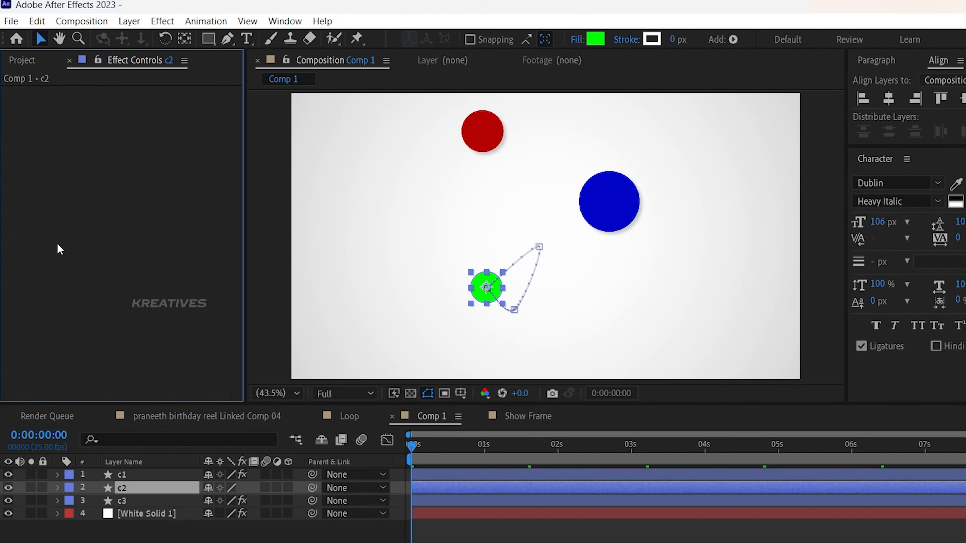
left_click(124, 500)
left_click(70, 216)
left_click(60, 93, "shift")
key("Delete")
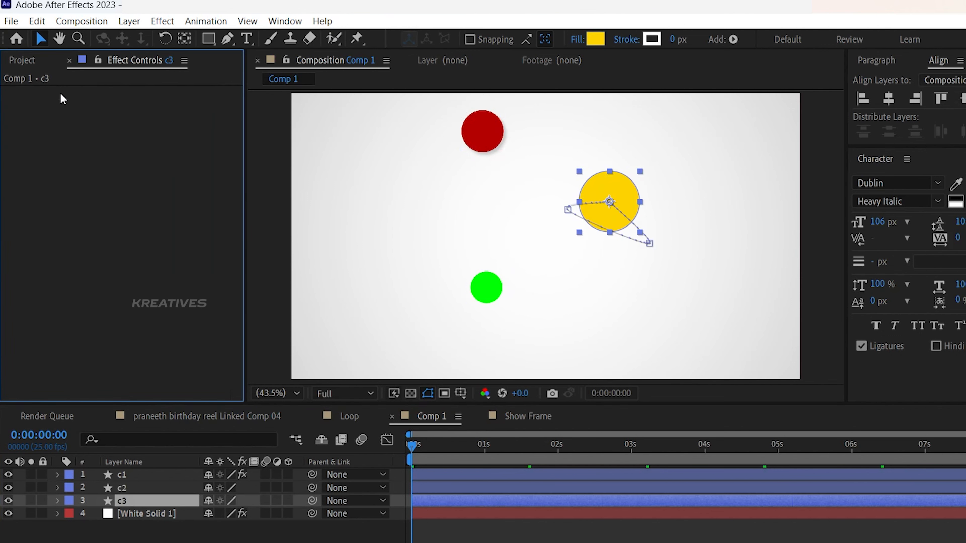
Copy layer c1's Drop Shadow and Tint effects with property links and paste them onto layers c2 and c3.
left_click(141, 475)
left_click(134, 531)
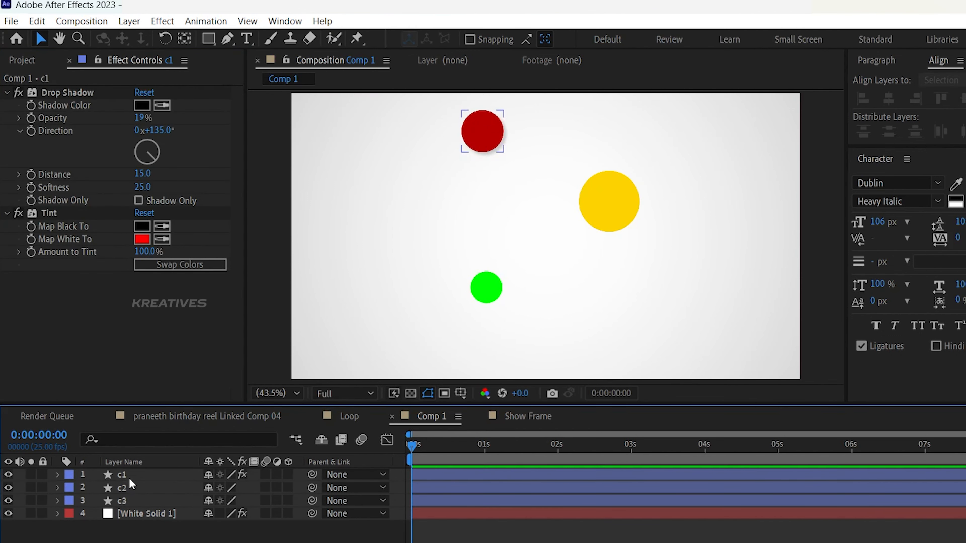
left_click(132, 476)
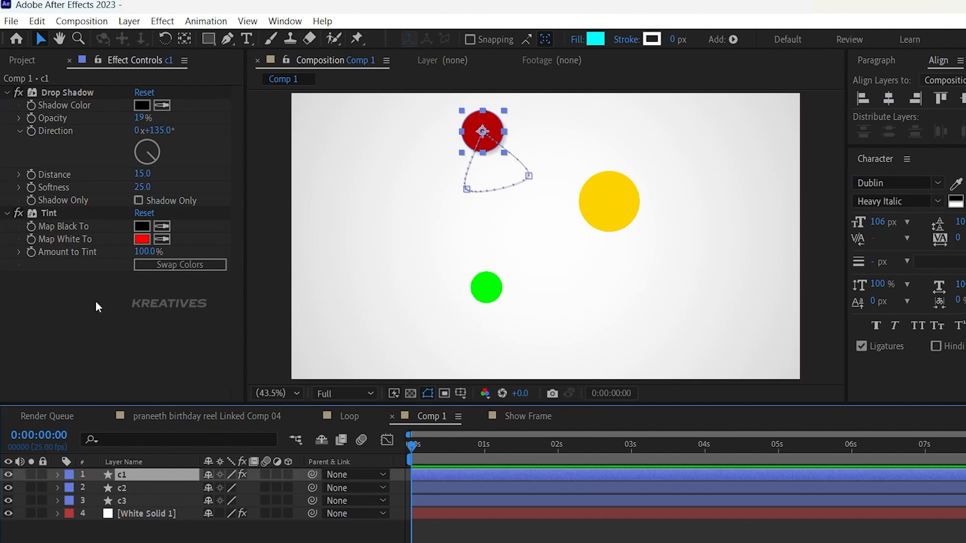
left_click(57, 216)
left_click(61, 94, "shift")
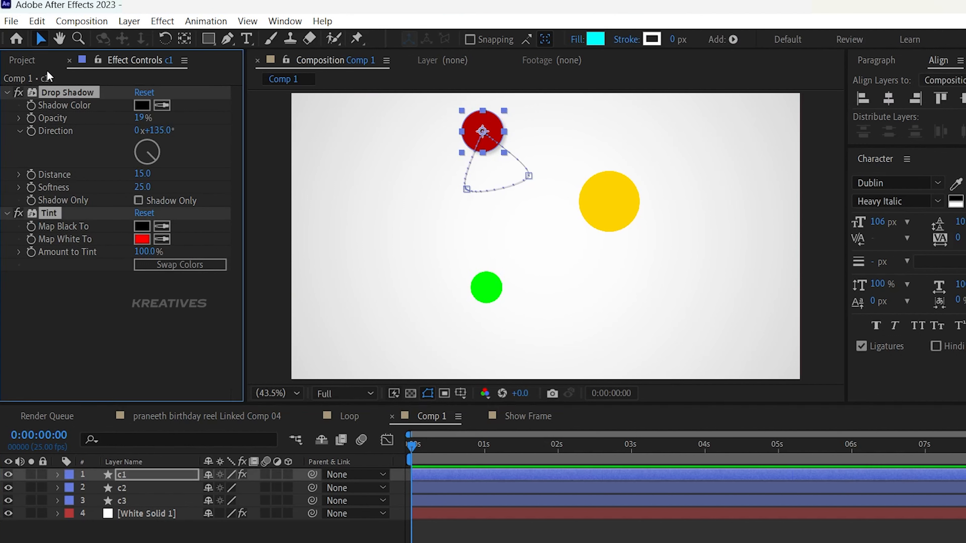
left_click(36, 21)
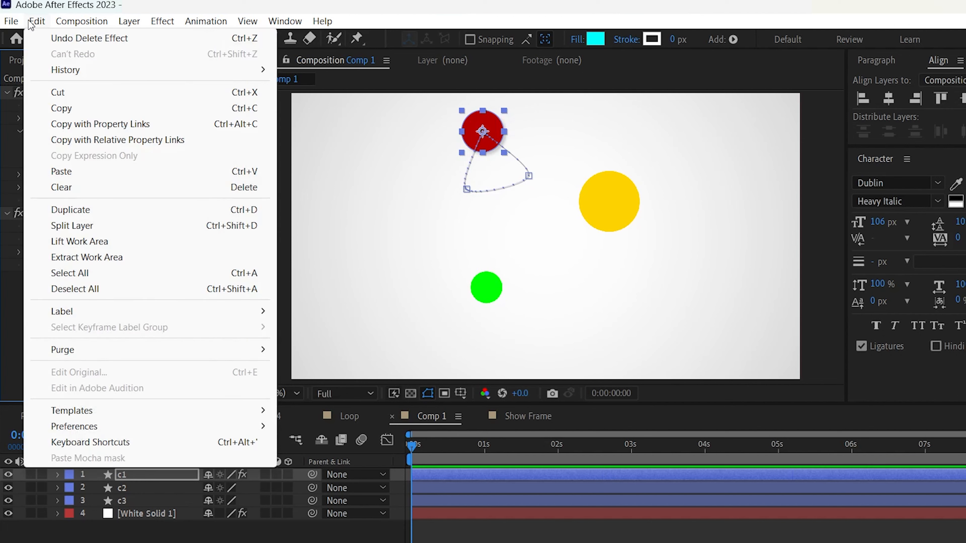
left_click(101, 124)
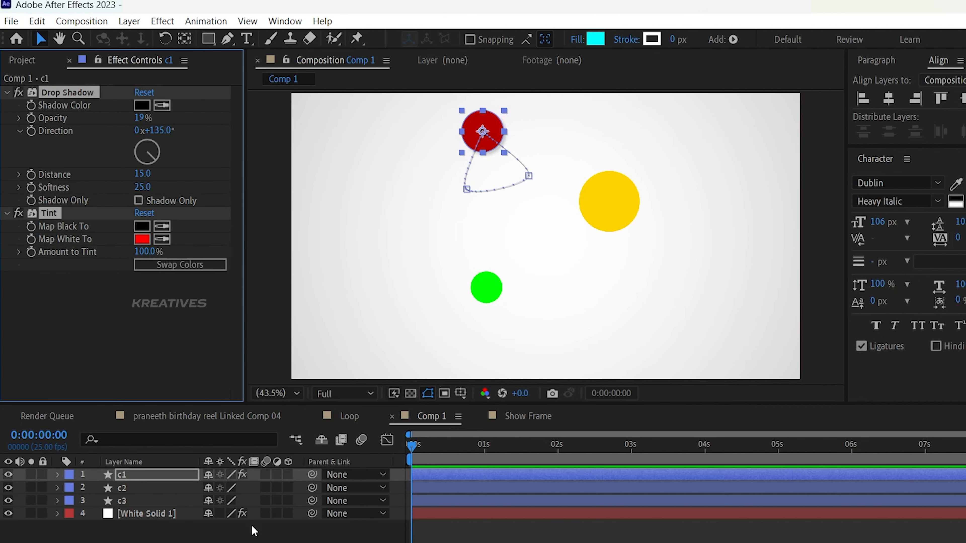
left_click(144, 501)
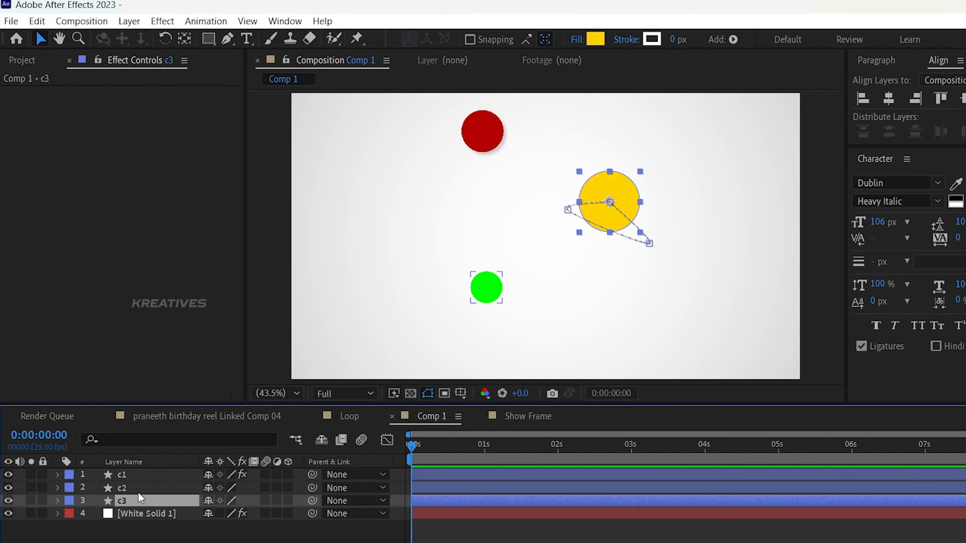
left_click(137, 490, "shift")
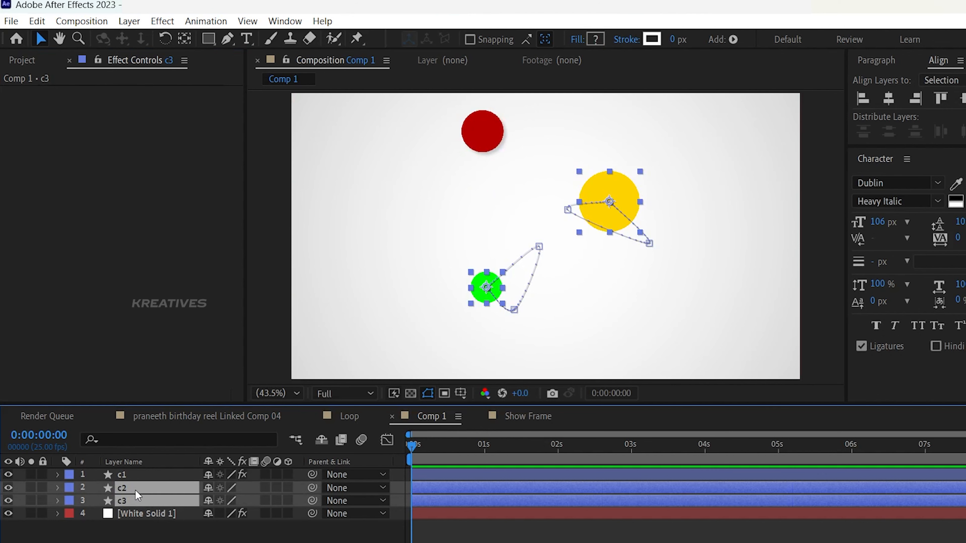
key("ctrl+v")
Set layer c1's Tint Map White To color to 0091FF and its Drop Shadow opacity to 51%.
left_click(148, 478)
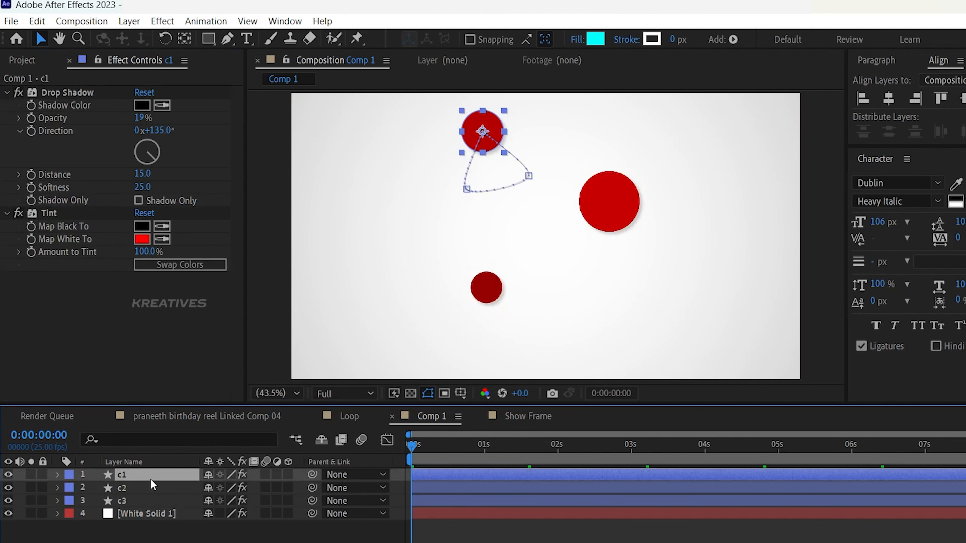
left_click(142, 239)
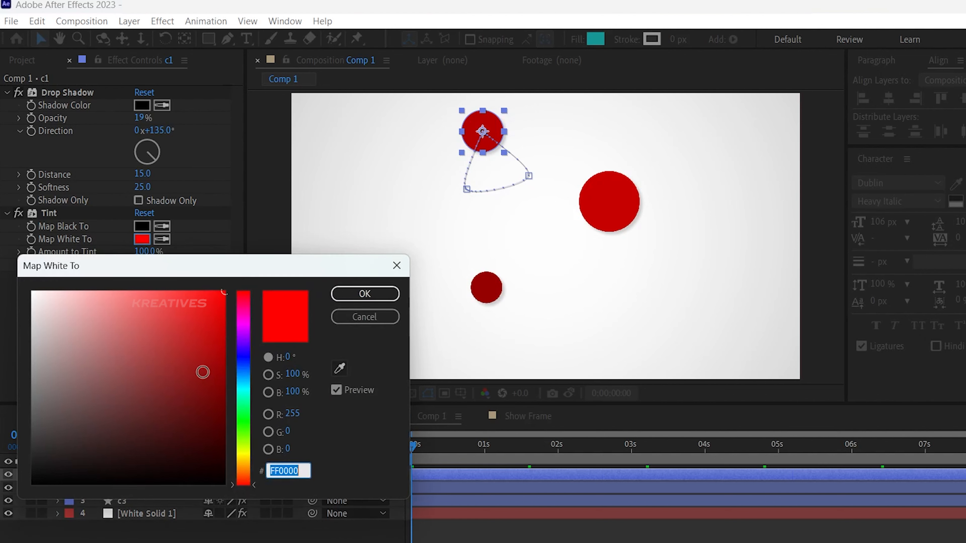
left_click_drag(243, 356, 244, 375)
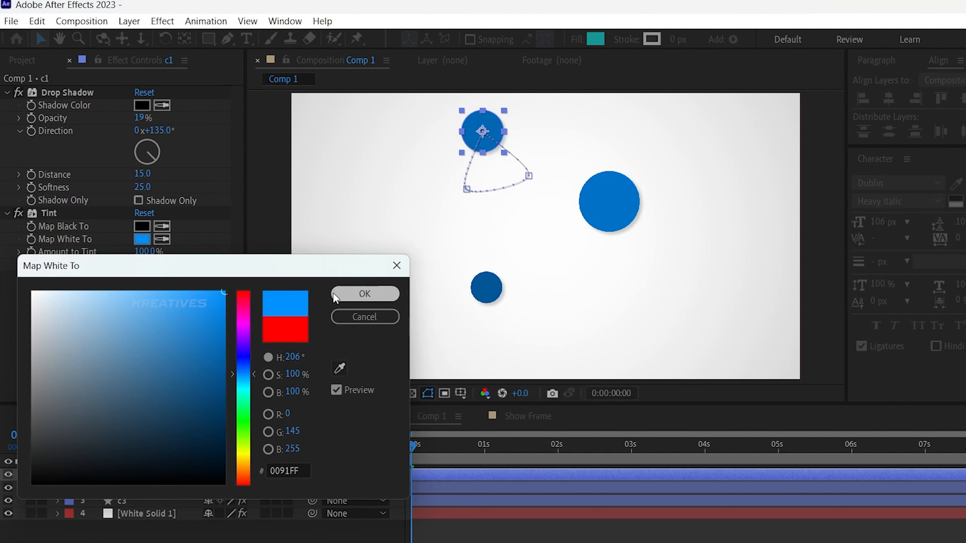
left_click(347, 293)
left_click_drag(142, 128, 160, 127)
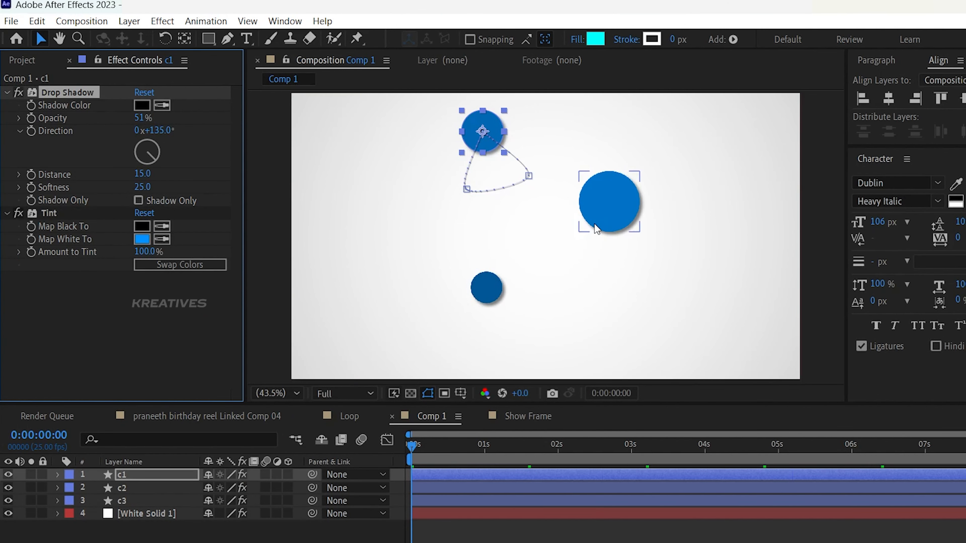
Change layer c1's Tint Map White To color to FF00DF.
left_click(142, 239)
left_click_drag(252, 343, 244, 318)
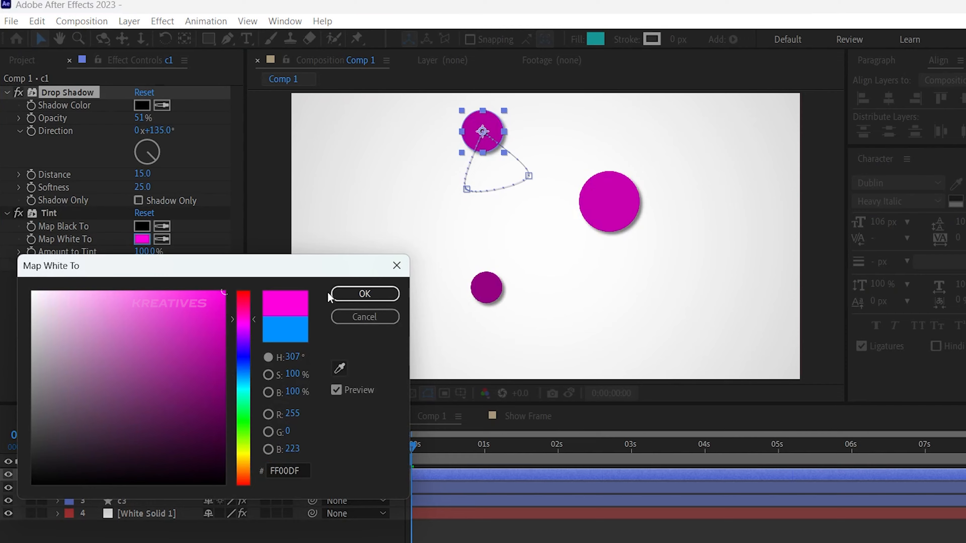
left_click(378, 294)
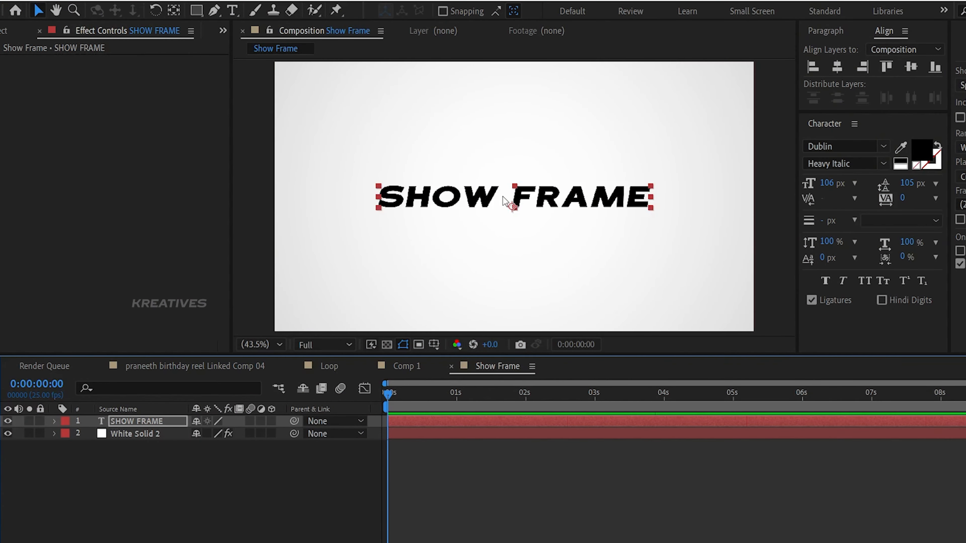
Preview the Show Frame composition, then switch its current time display to frames and scrub the time to frame 138.
left_click(448, 448)
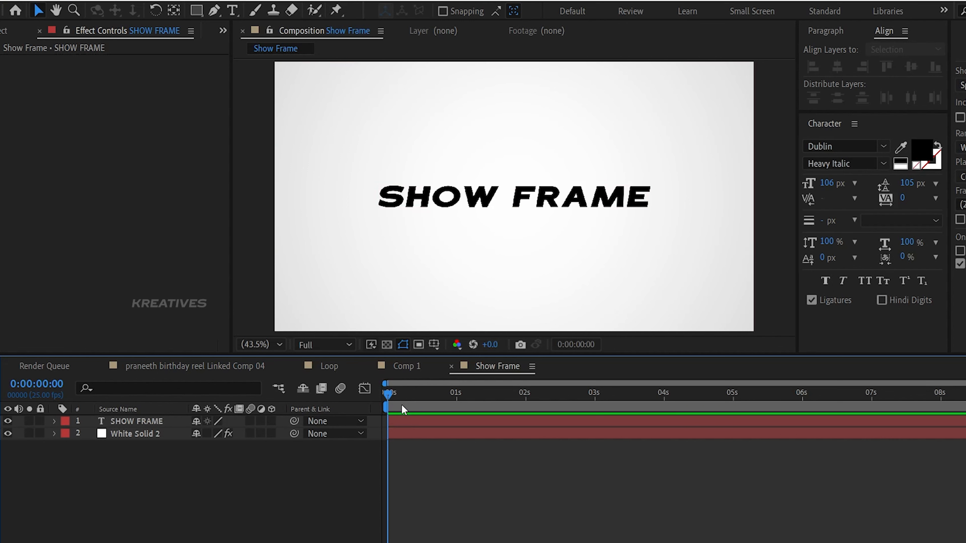
key("space")
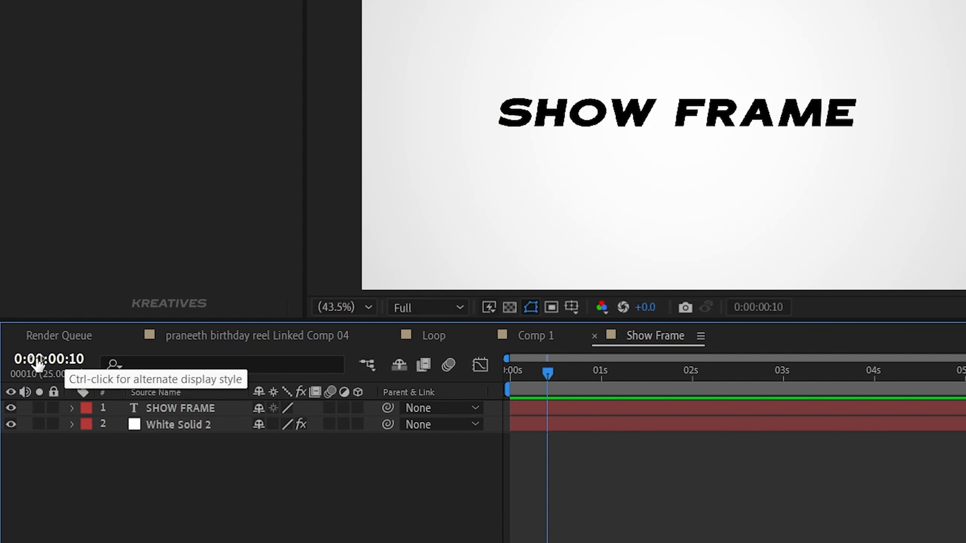
left_click(30, 364, "ctrl")
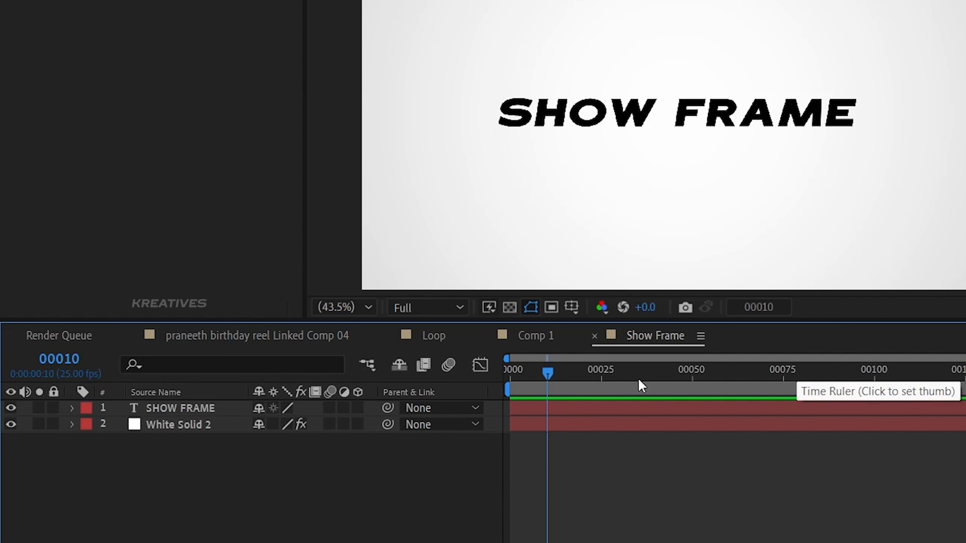
left_click_drag(552, 375, 852, 390)
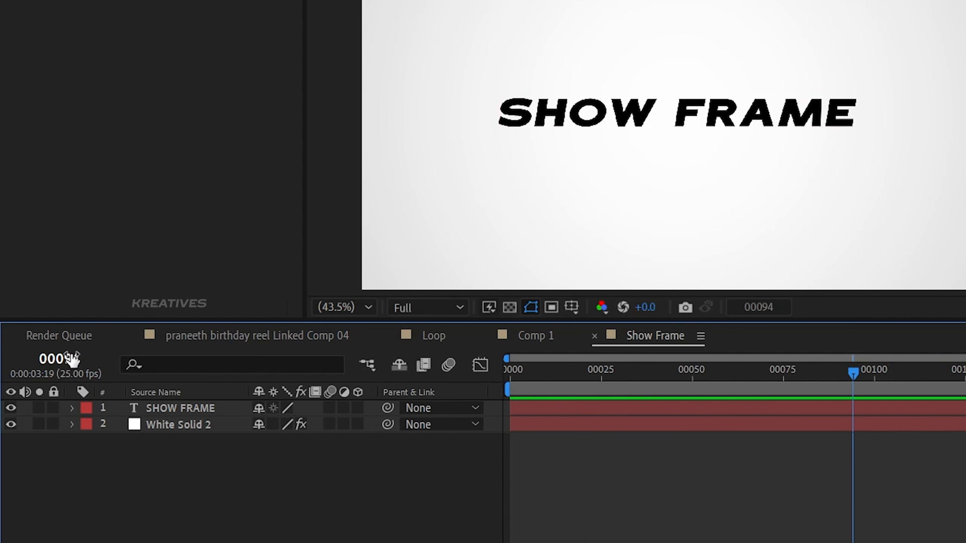
left_click_drag(68, 364, 101, 367)
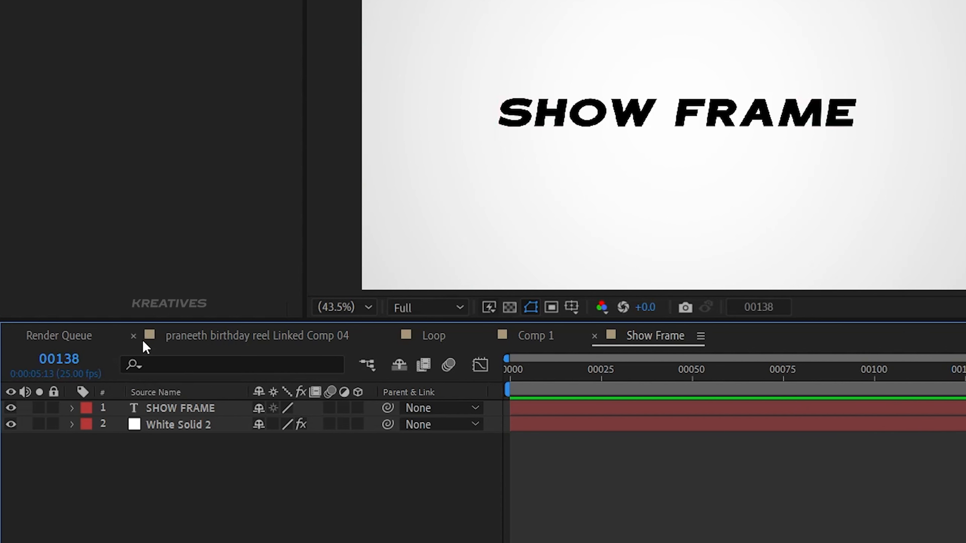
Jump to frame 15 and switch the current time display back to timecode.
left_click(71, 361)
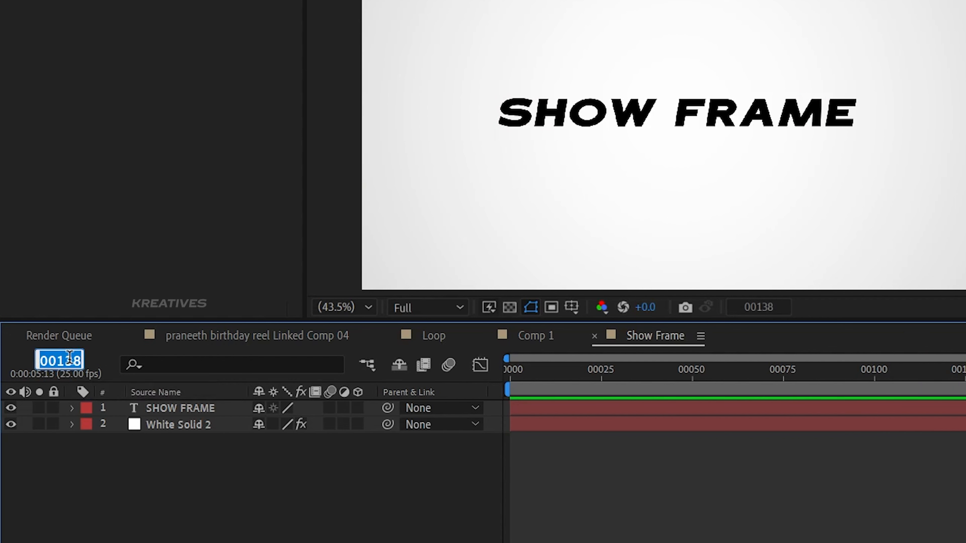
type("15")
key("Return")
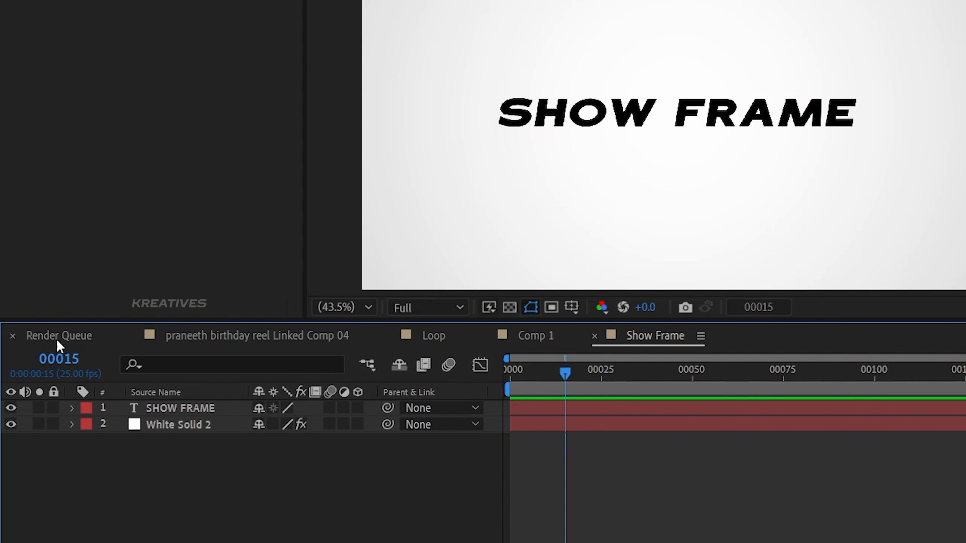
left_click(61, 362, "ctrl")
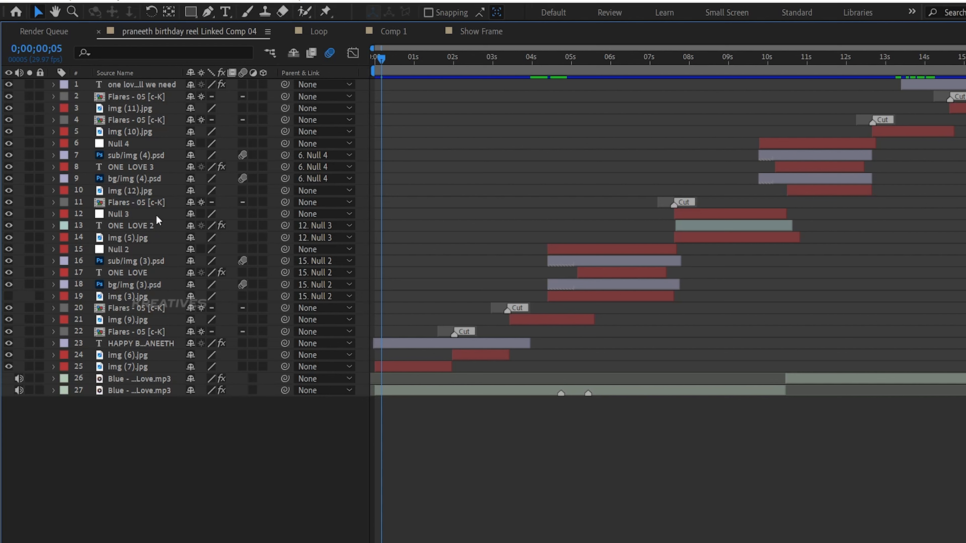
Select layers 23, 17, 10, 4 and 1 in the birthday reel composition and invert the selection.
left_click(138, 344)
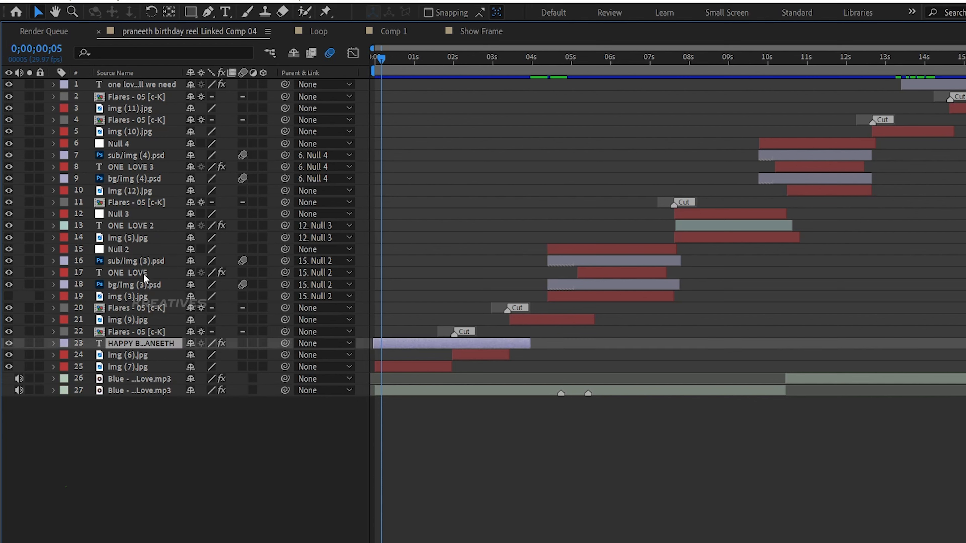
left_click(143, 272, "ctrl")
left_click(149, 191, "ctrl")
left_click(134, 120, "ctrl")
left_click(147, 87, "ctrl")
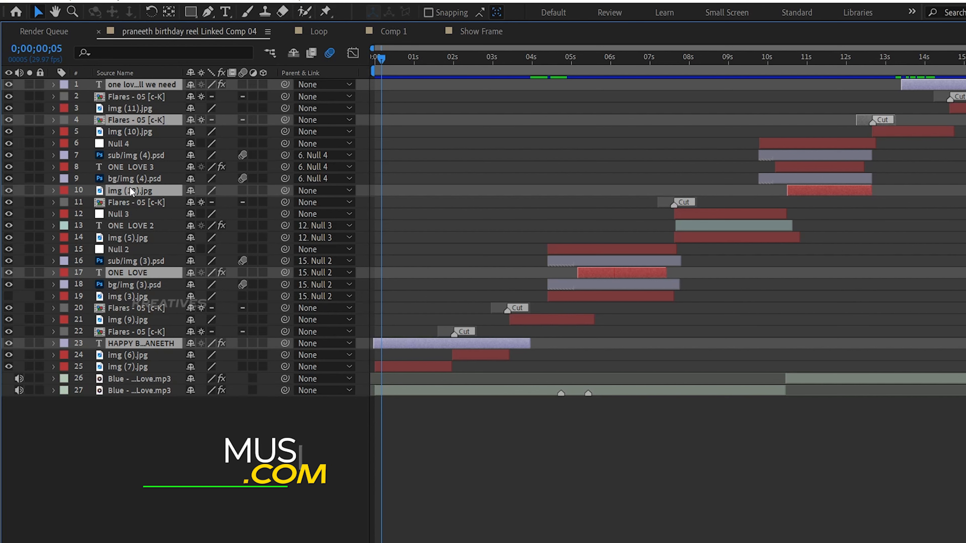
right_click(119, 84)
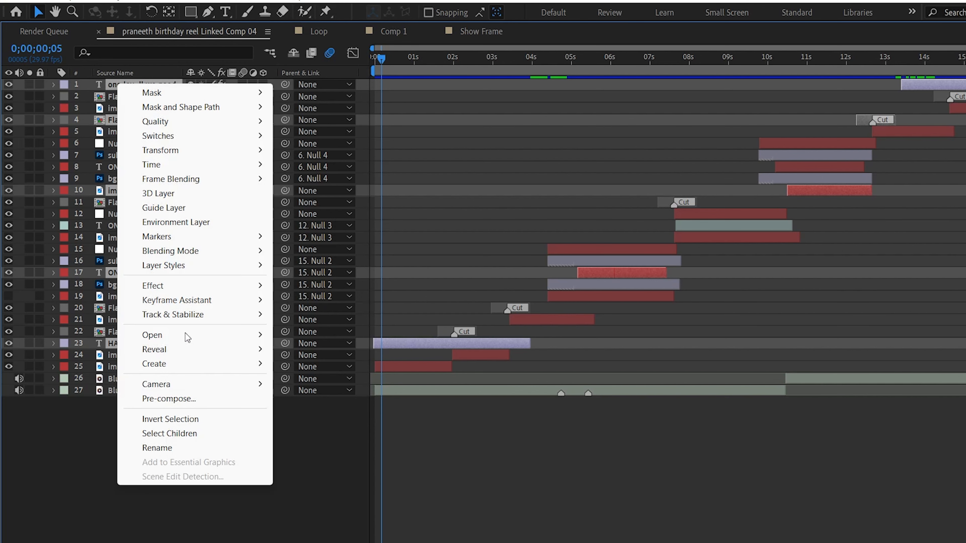
left_click(191, 419)
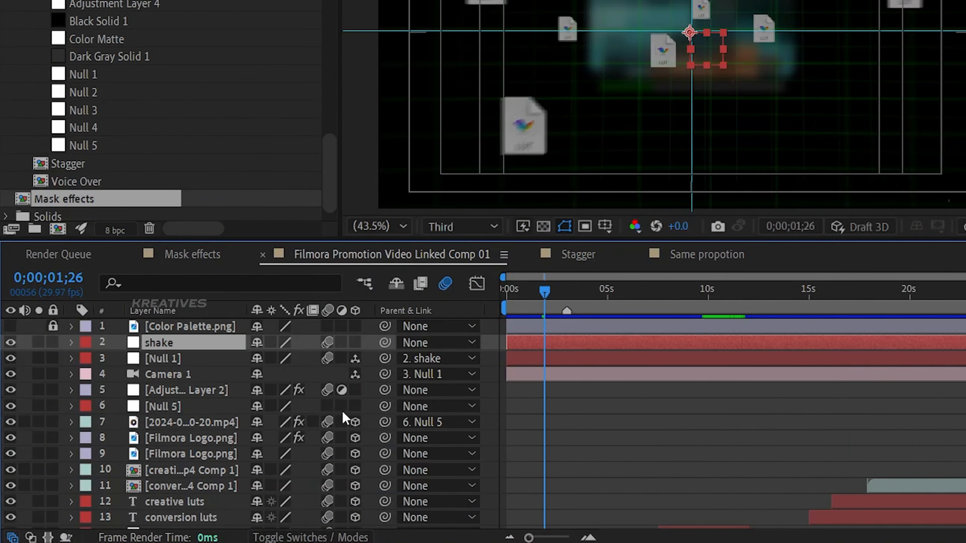
Select layers 5 through 29 in Filmora Promotion Video Linked Comp 01 and mark them all as shy.
scroll(344, 417, "down", 10)
scroll(344, 418, "up", 10)
scroll(183, 412, "down", 4)
scroll(183, 407, "down", 3)
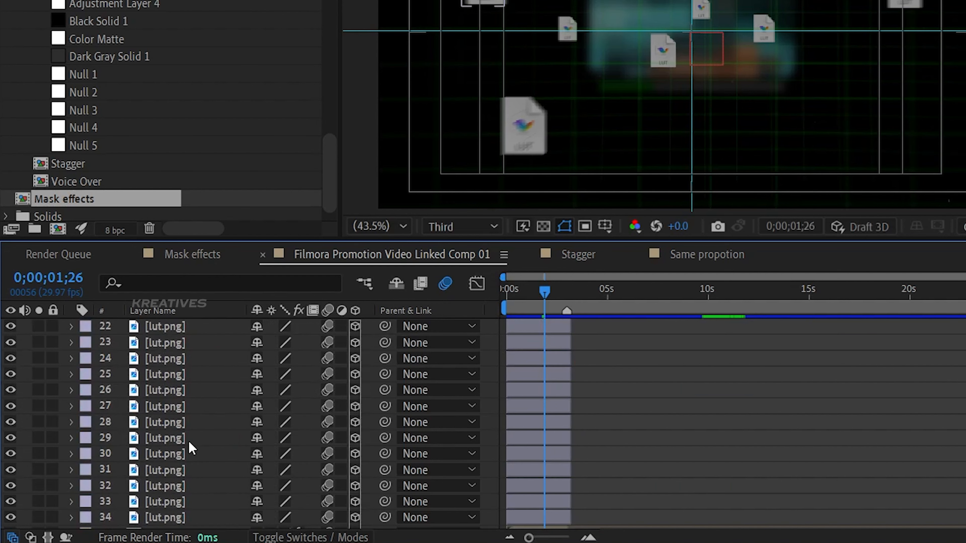
left_click(187, 440, "shift")
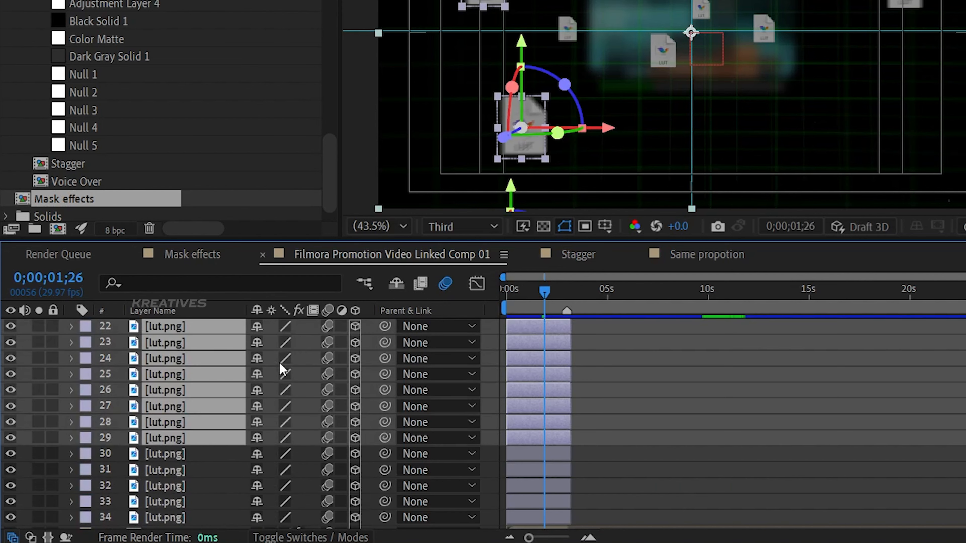
scroll(283, 404, "up", 2)
scroll(283, 404, "up", 2)
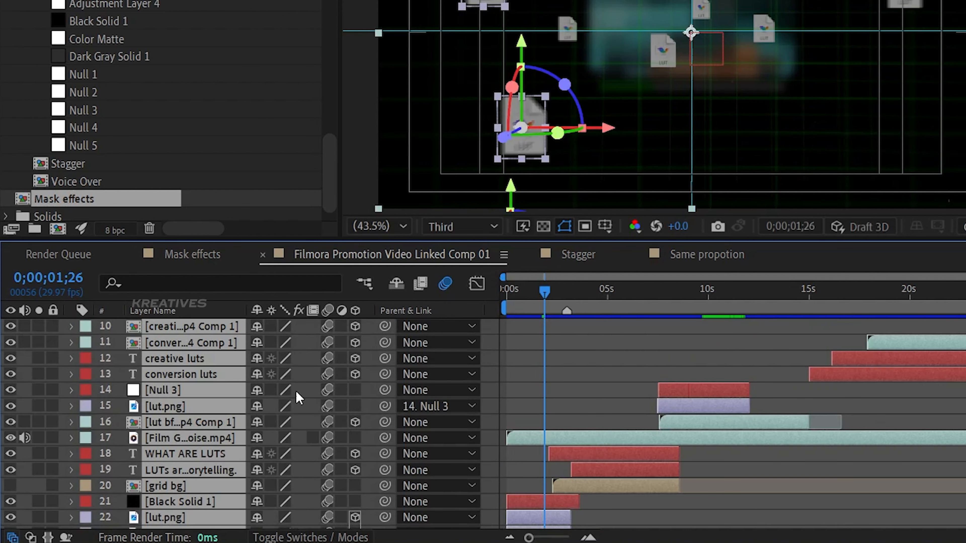
left_click(254, 358)
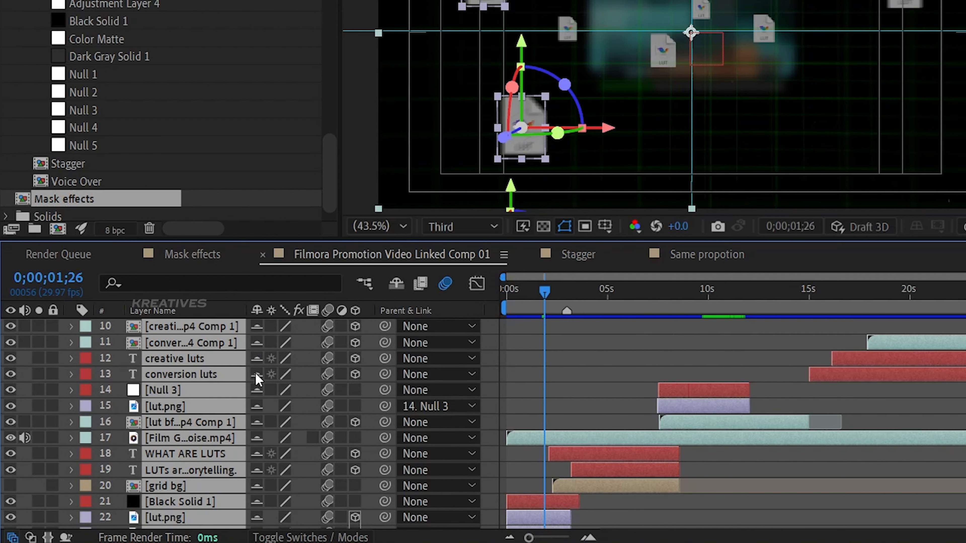
Hide the shy layers from the timeline and show them again.
scroll(253, 418, "up", 3)
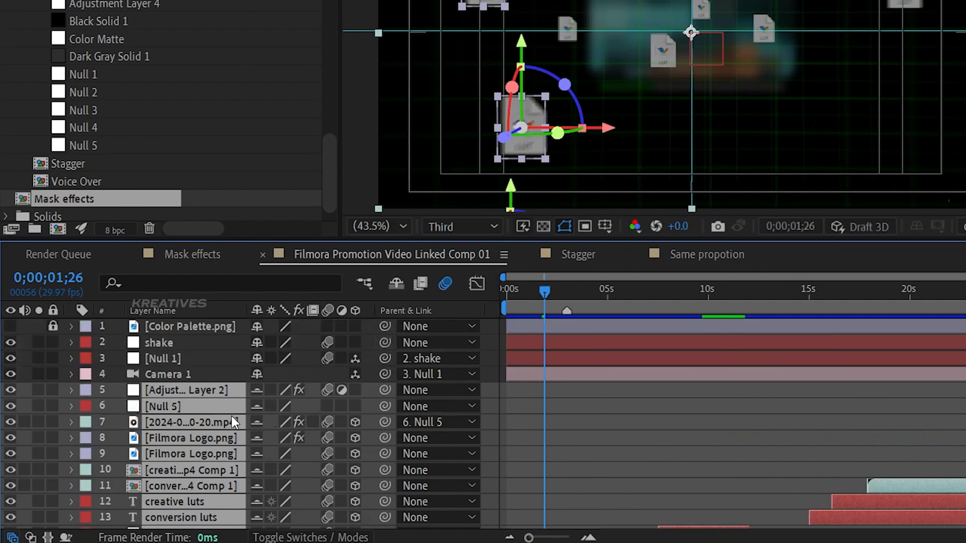
left_click(396, 283)
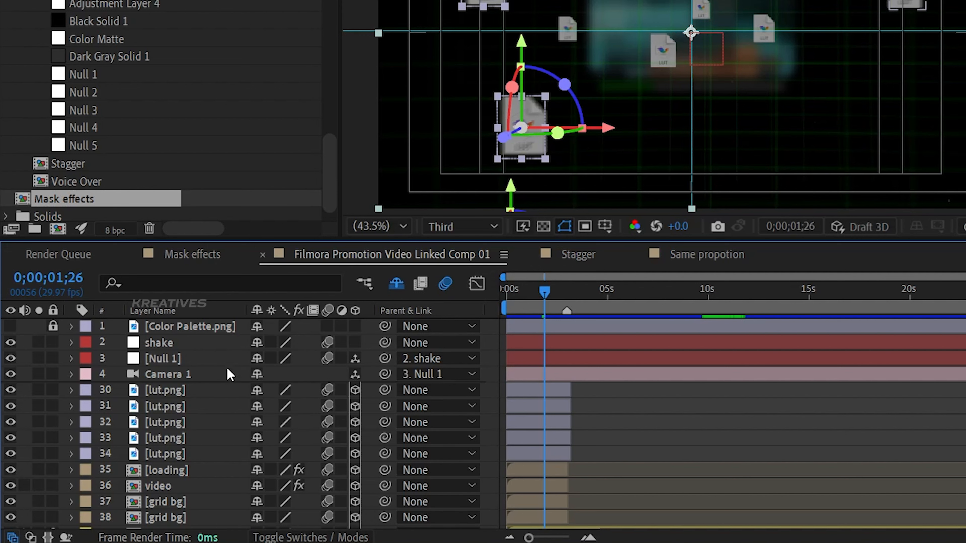
left_click(396, 283)
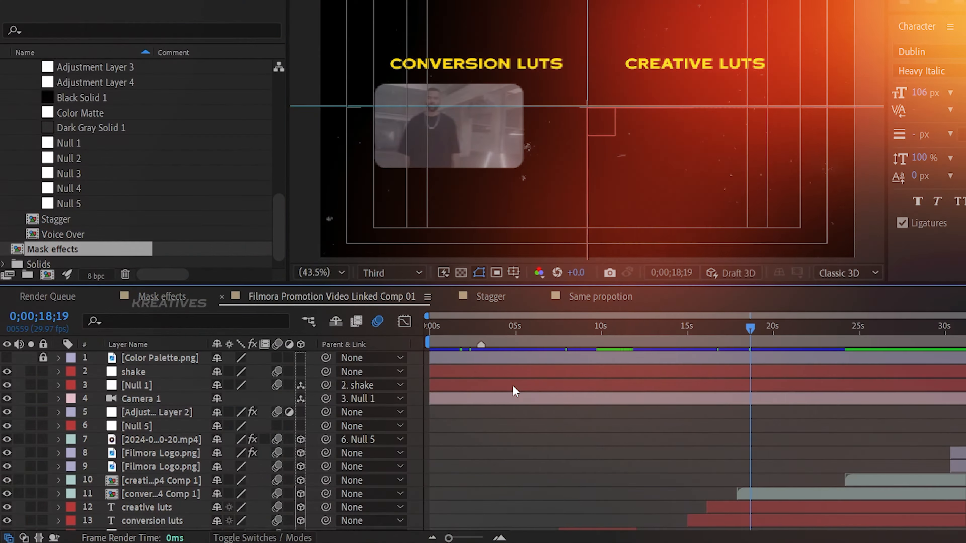
Use the composition mini-flowchart to open the nested creative lut bef af.mp4 Comp 1 and its Pre-comp 2.
scroll(543, 404, "down", 2)
scroll(543, 404, "down", 7)
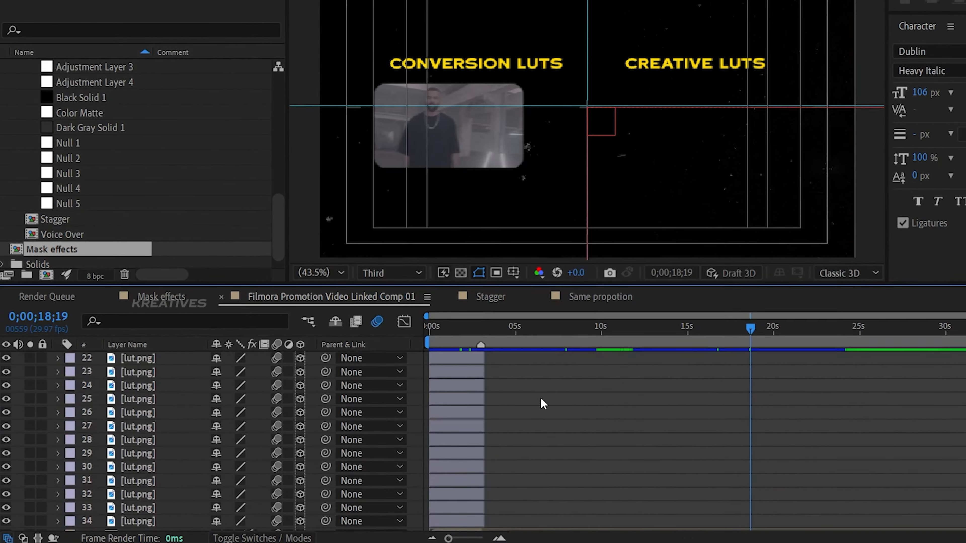
scroll(142, 482, "up", 5)
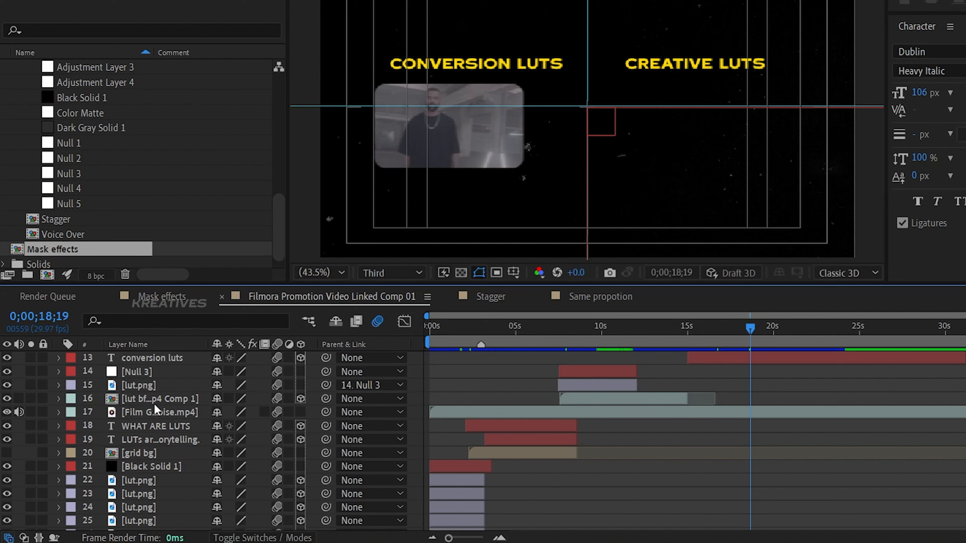
key("Tab")
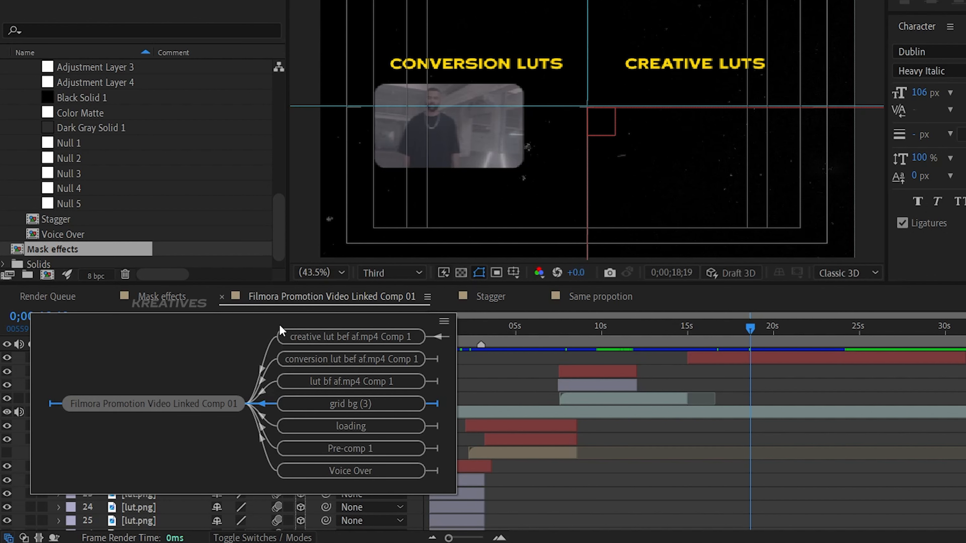
left_click(363, 332)
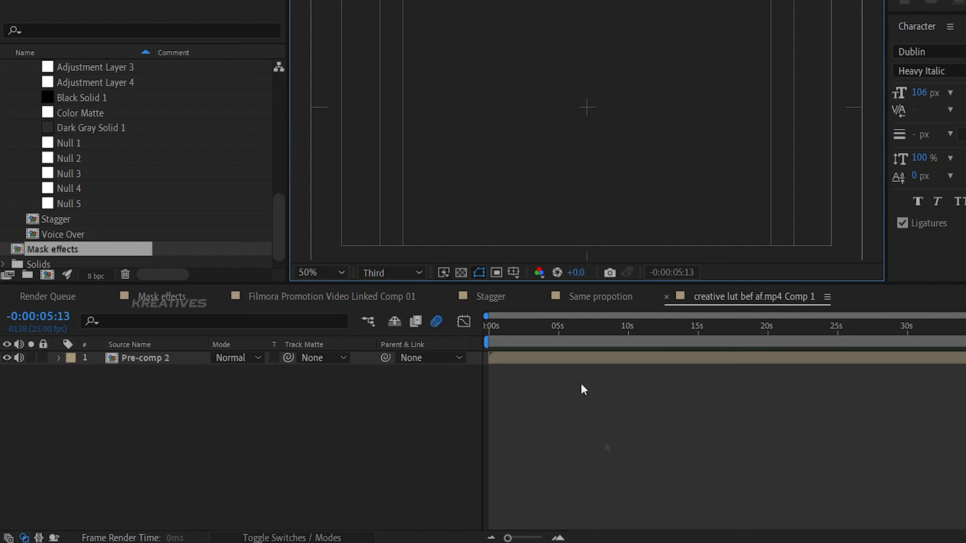
key("Tab")
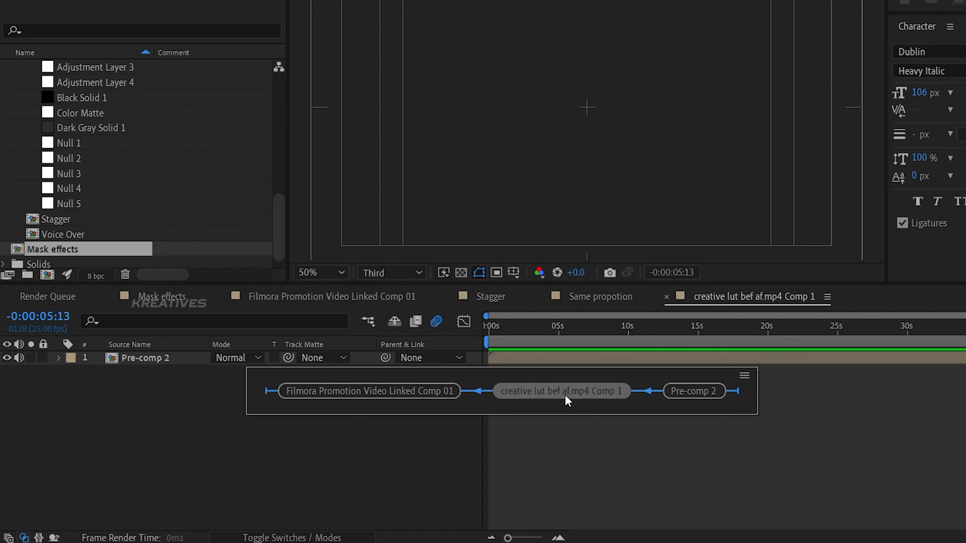
left_click(701, 392)
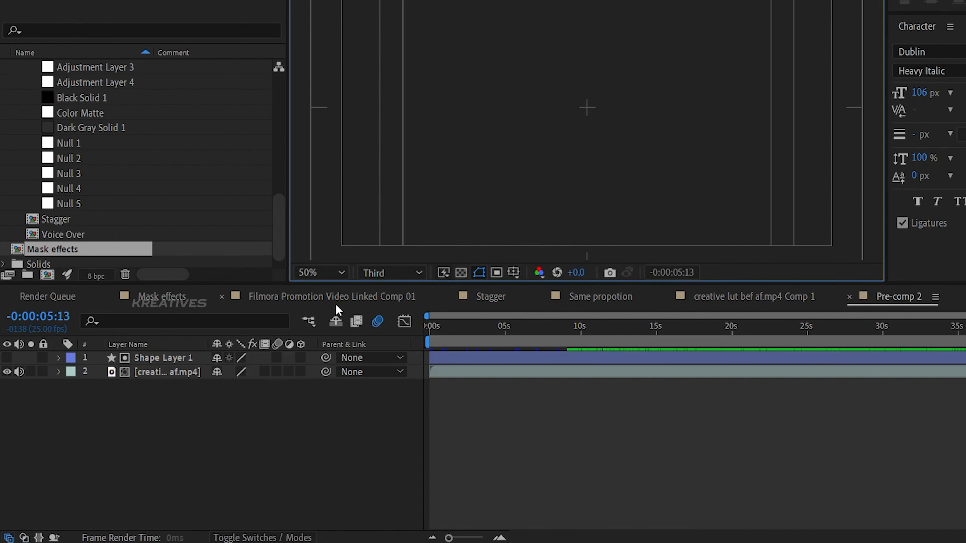
Go back to Filmora Promotion Video Linked Comp 01, open its nested loading composition through the mini-flowchart, and return to the main composition's flowchart.
left_click(342, 296)
key("Tab")
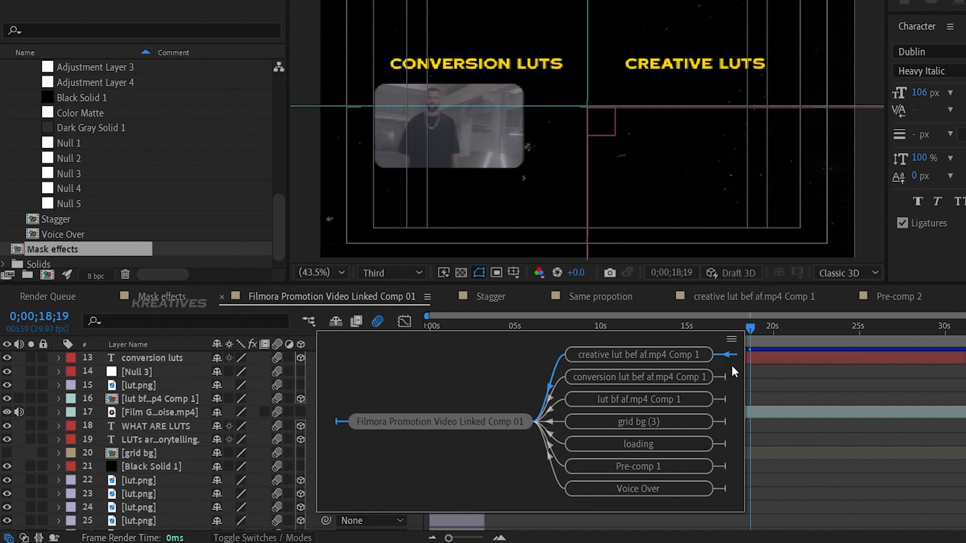
left_click(646, 445)
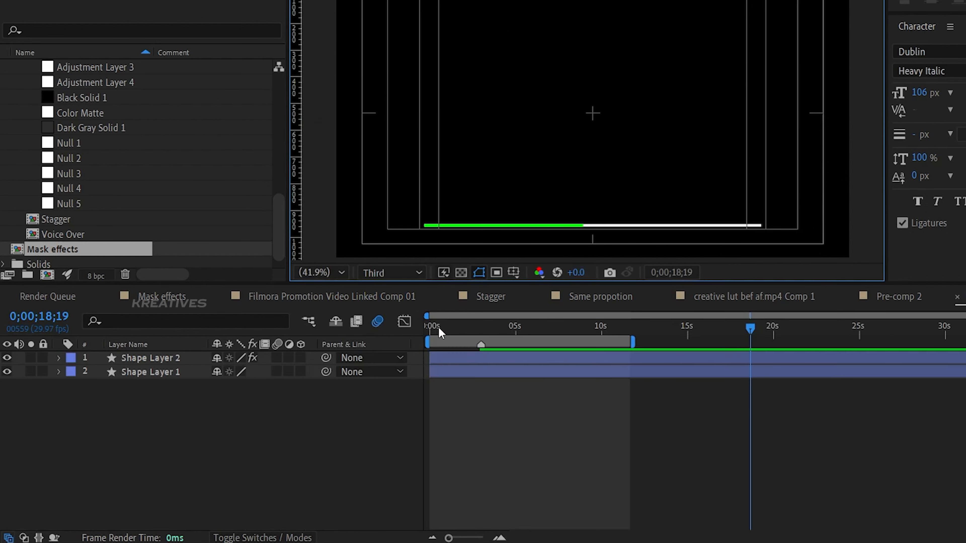
left_click(358, 301)
key("Tab")
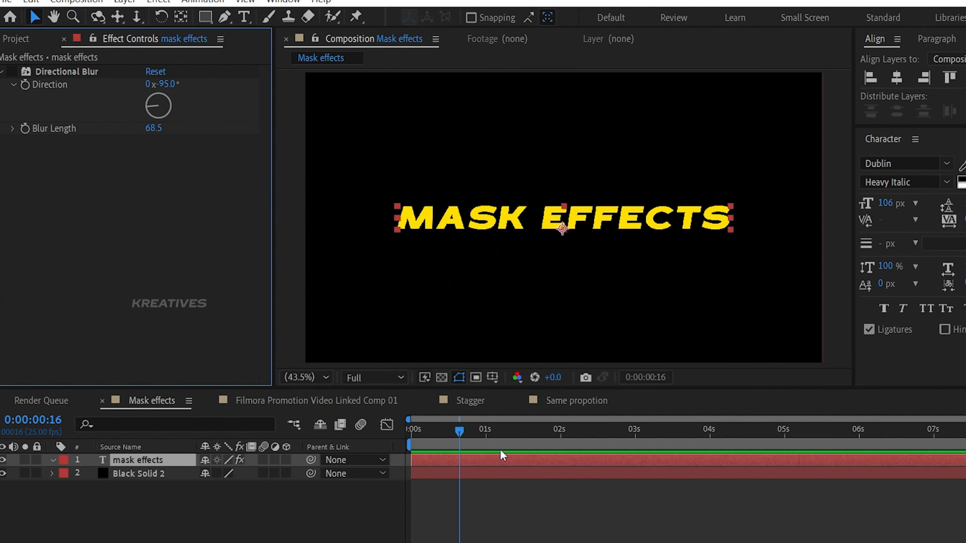
Enable Directional Blur on the mask effects text layer and add a duplicate of the layer without the blur.
left_click(8, 71)
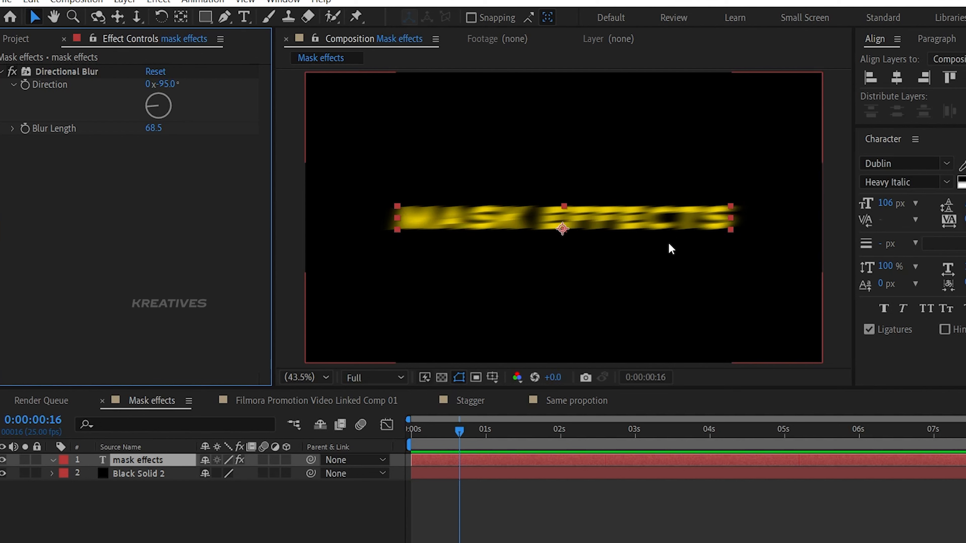
key("ctrl+d")
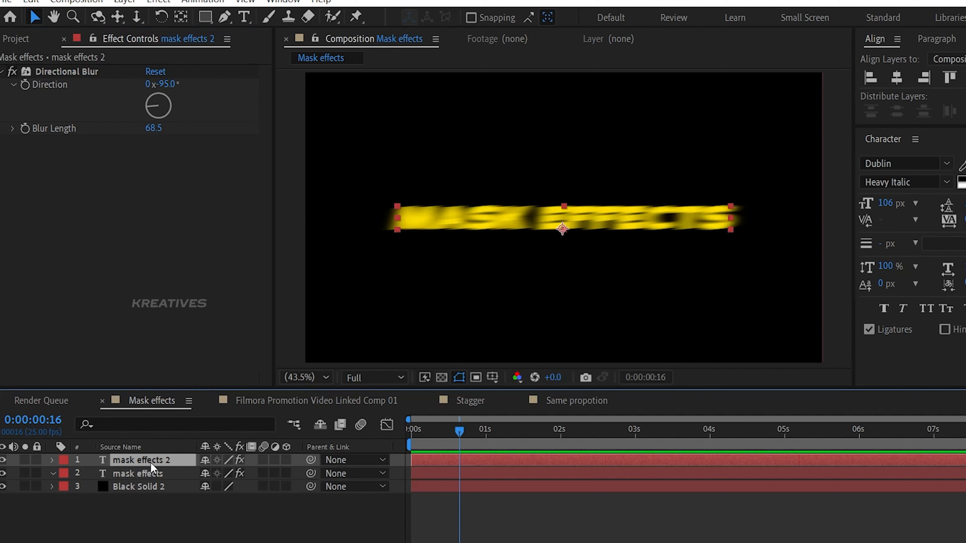
left_click(55, 73)
key("Delete")
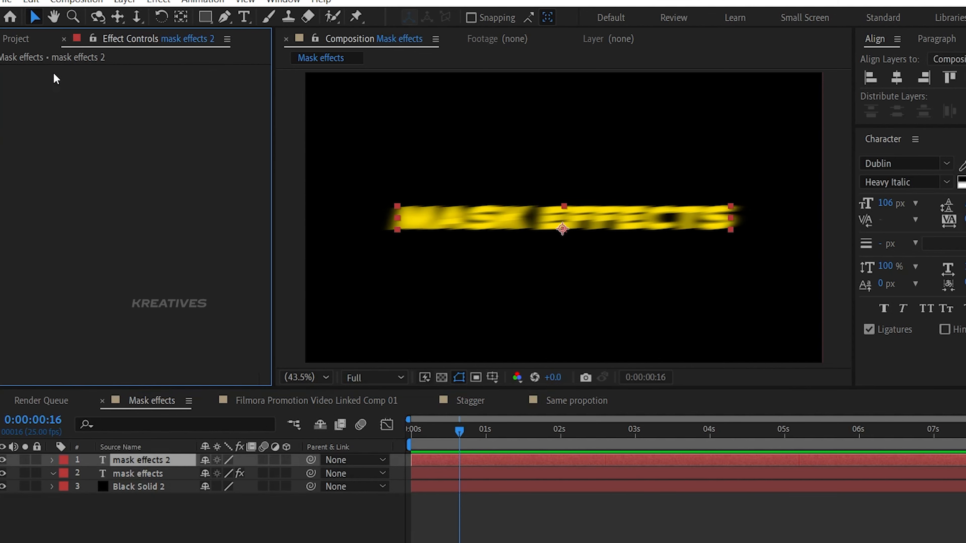
Draw a rectangular mask over the lower half of the original blurred mask effects text layer and deselect it.
key("q")
left_click(160, 474)
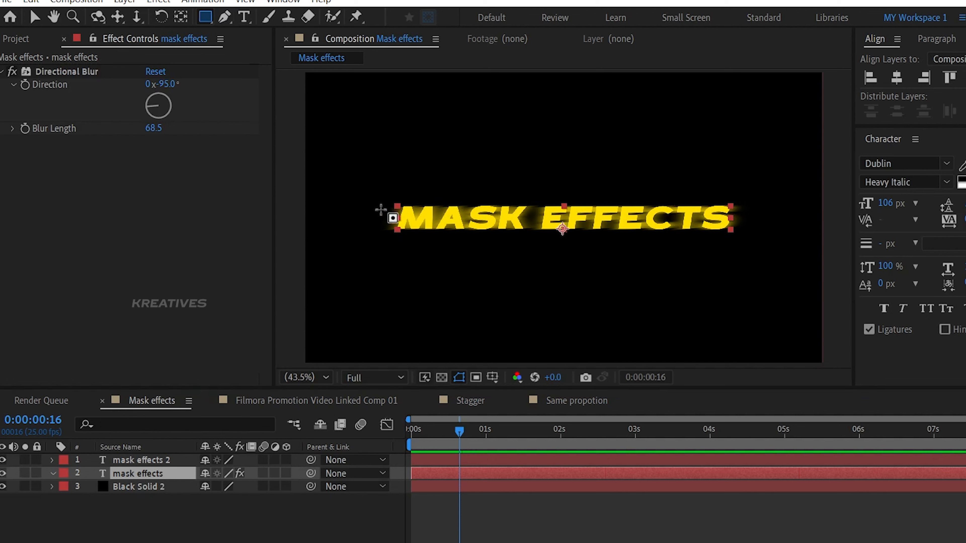
mouse_move(395, 216)
left_mouse_down()
mouse_move(487, 241)
mouse_move(735, 250)
left_mouse_up()
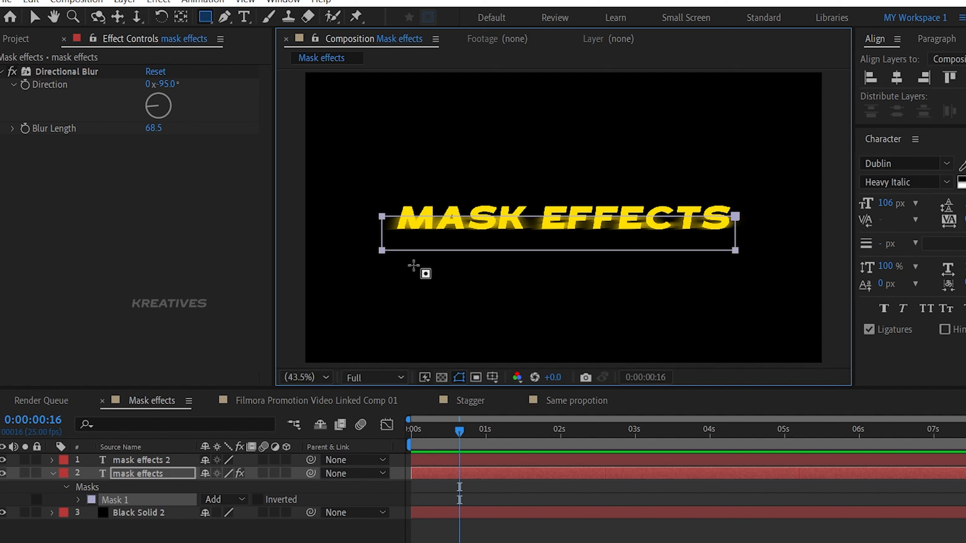
key("F2")
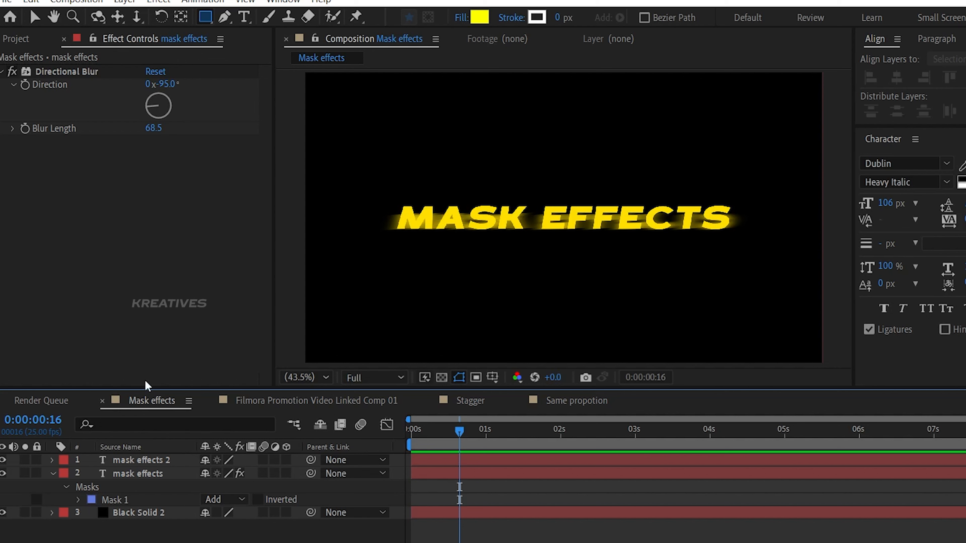
Delete the duplicate mask effects 2 layer and remove the mask from the original text layer.
left_click(154, 462)
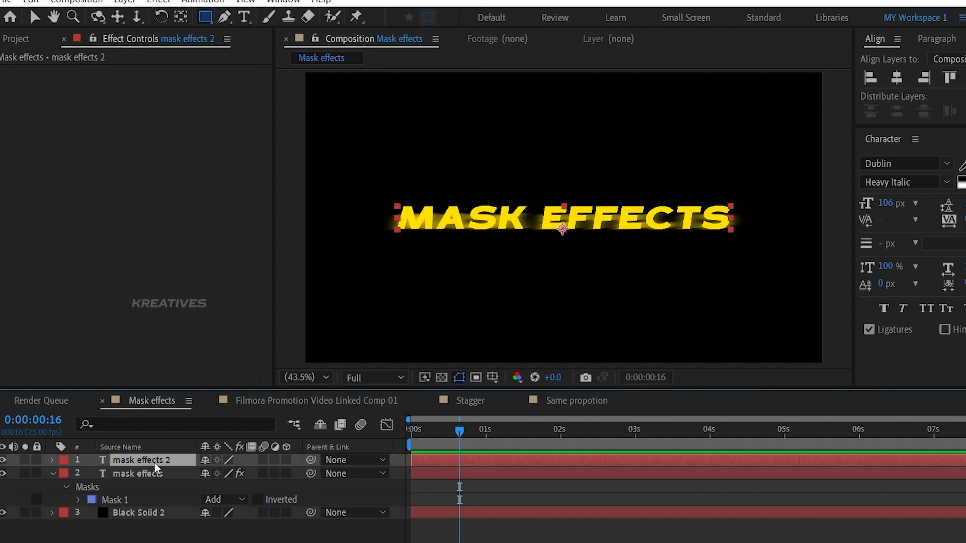
key("Delete")
left_click(114, 489)
key("Delete")
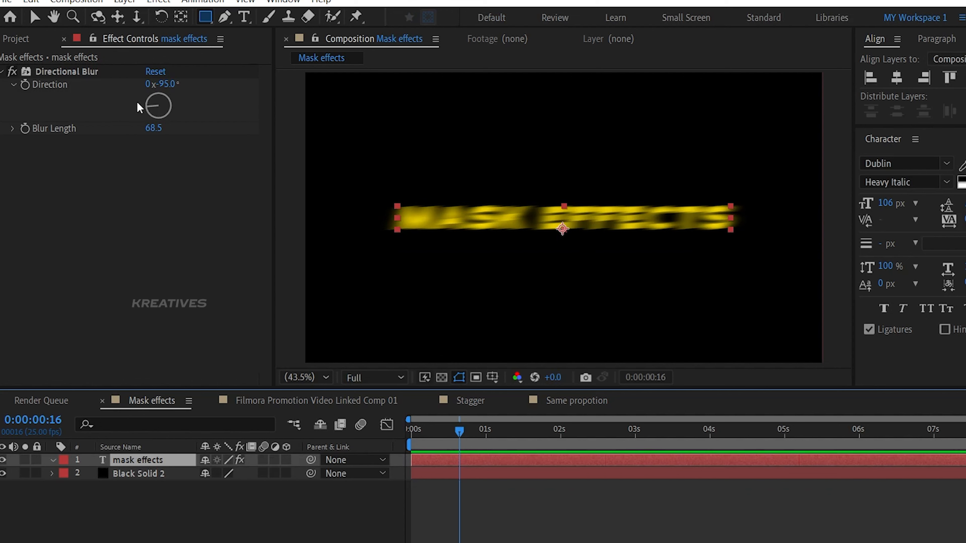
Draw a rectangular mask over the lower half of the blurred text and add it as a mask reference in Directional Blur's Compositing Options.
left_click_drag(378, 217, 744, 240)
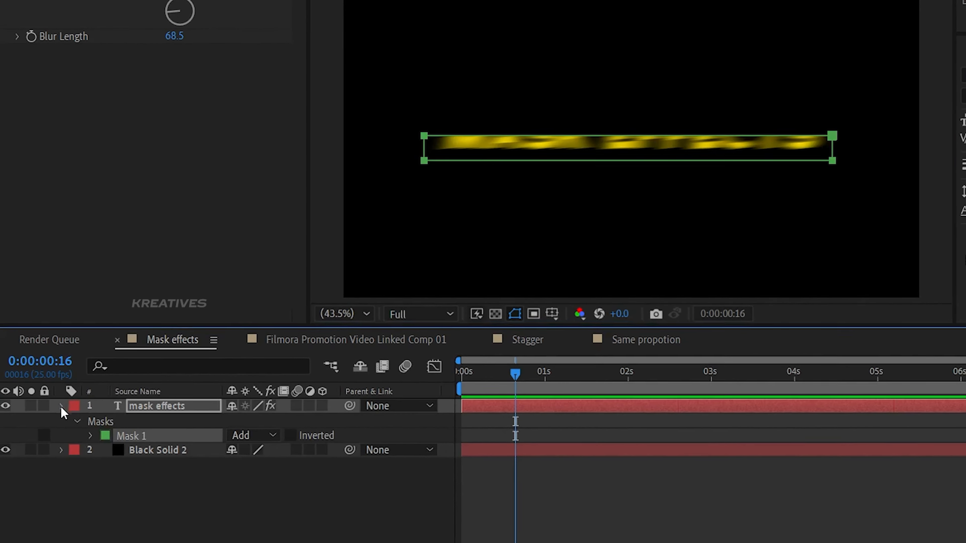
left_click(53, 460)
left_click(53, 460)
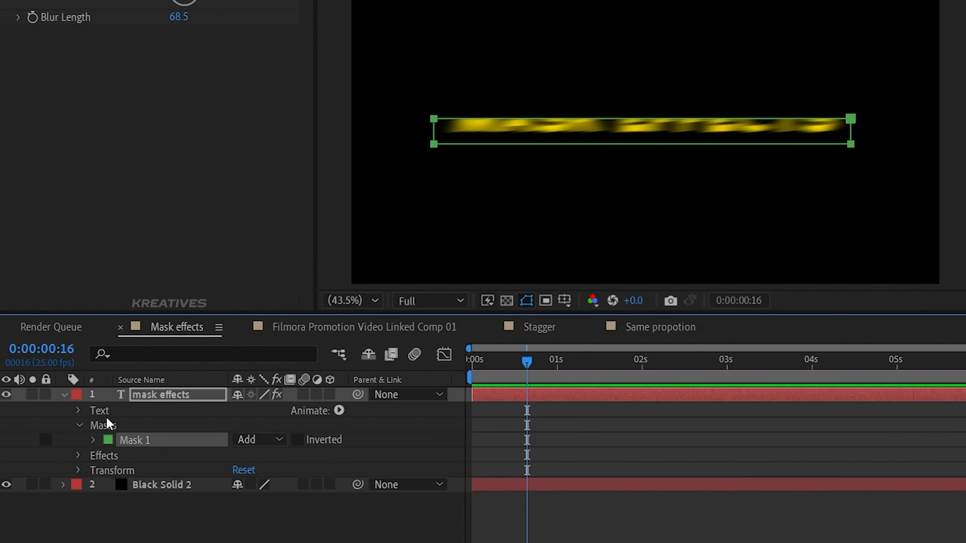
left_click(77, 456)
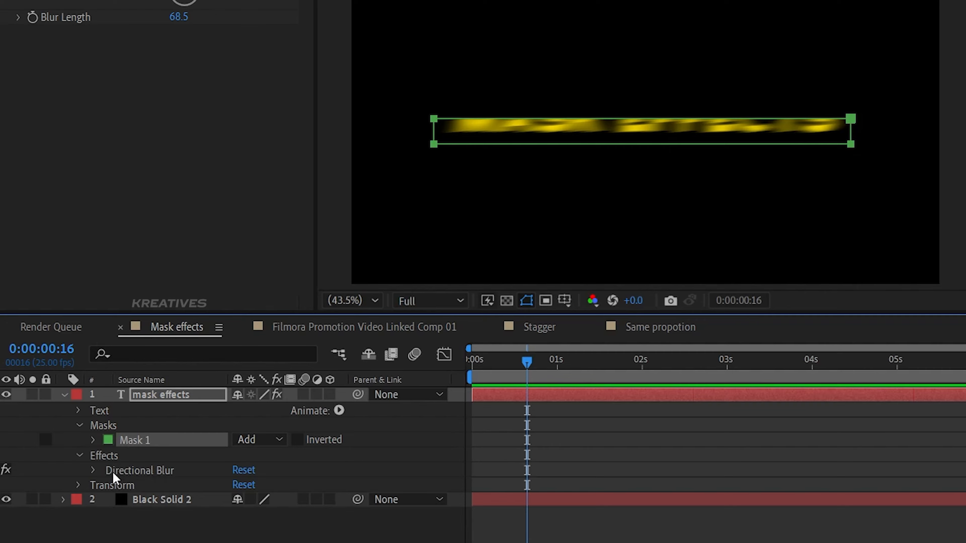
left_click(93, 470)
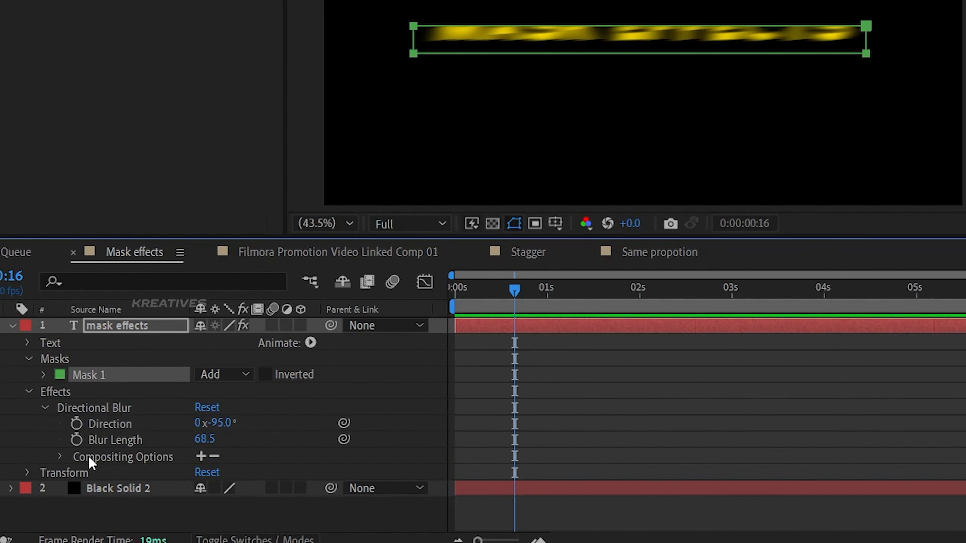
left_click(201, 457)
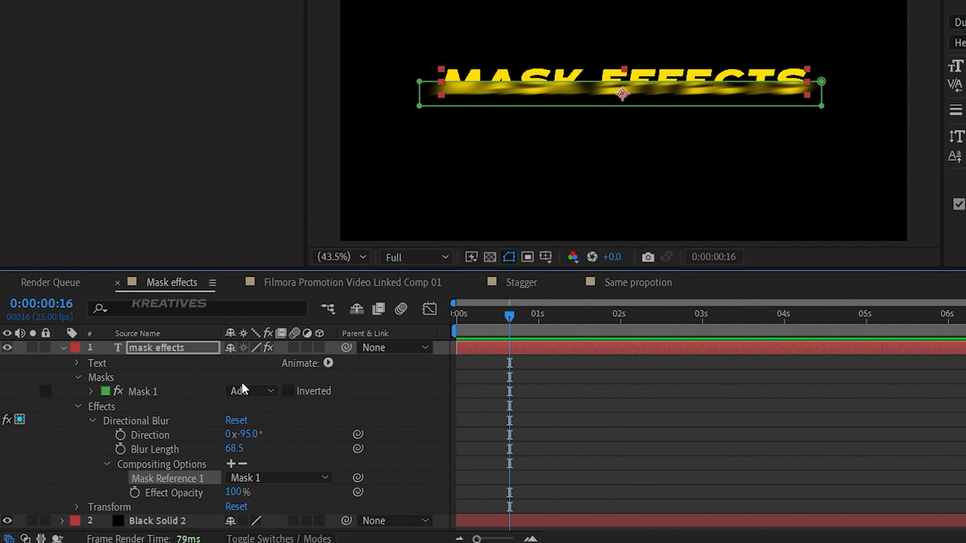
Invert Mask 1 on the mask effects text layer and adjust its Mask Feather.
left_click(288, 391)
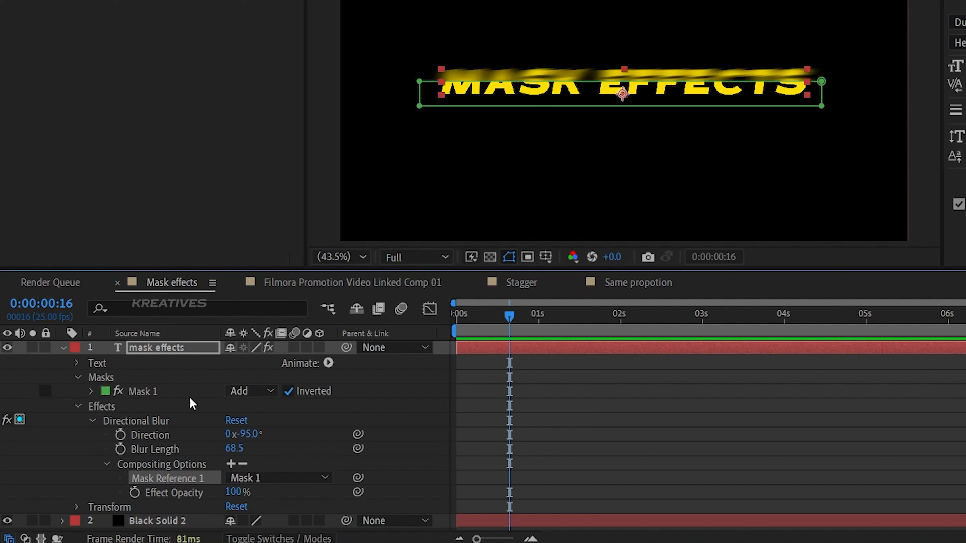
left_click(91, 391)
left_click_drag(262, 426, 285, 422)
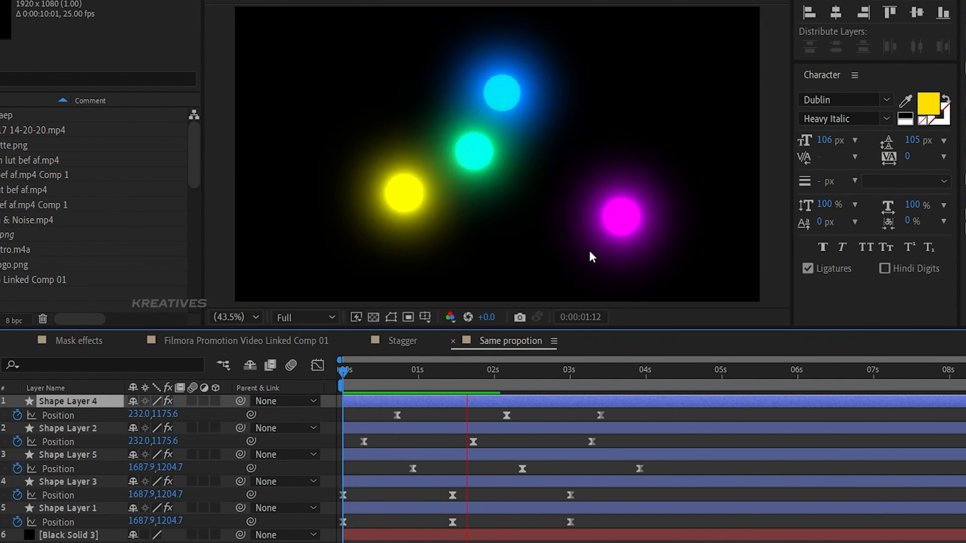
Stop the preview, try stretching Shape Layer 4's Position keyframes proportionally so the last one lands at about 6.6 seconds, and undo it.
key("space")
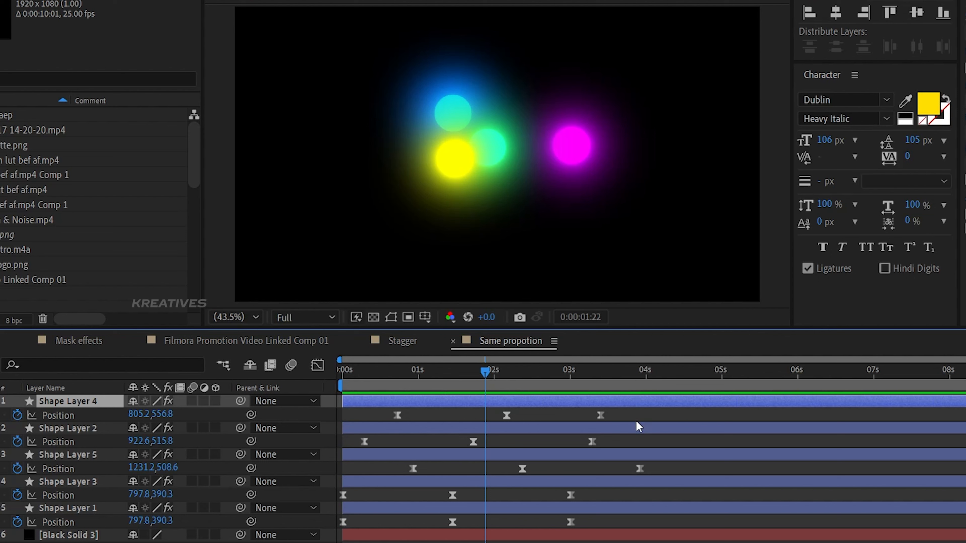
left_click_drag(635, 420, 375, 404)
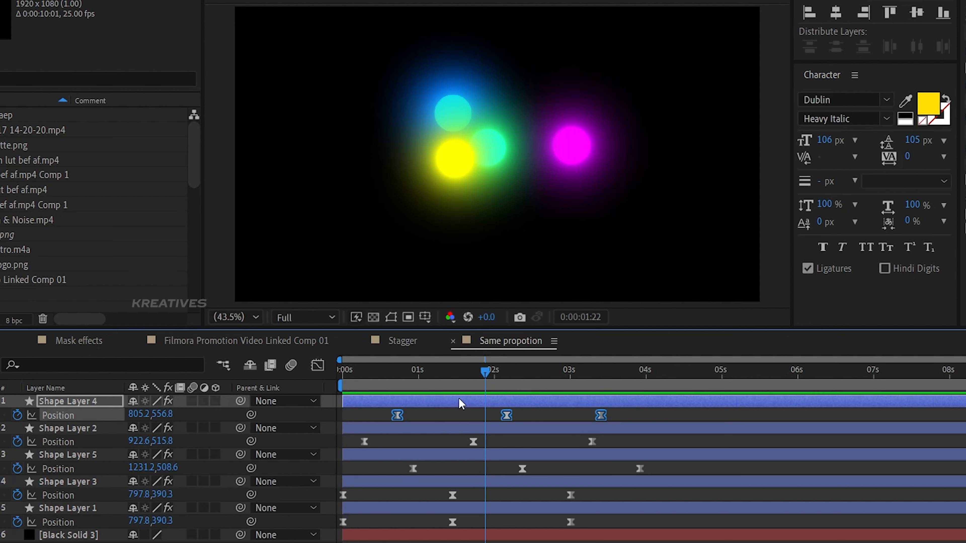
left_click_drag(603, 414, 844, 428)
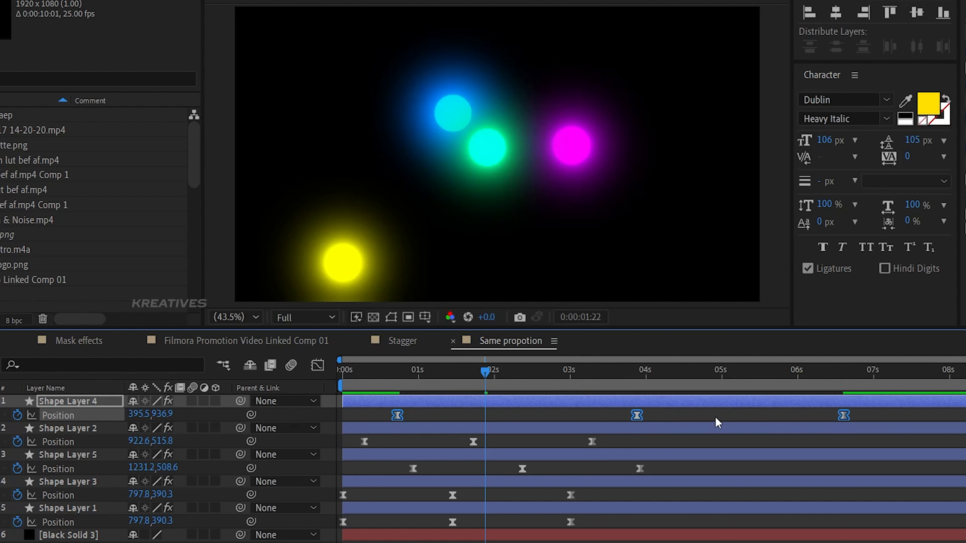
key("ctrl+z")
Select Shape Layer 2's Position keyframes and stretch them proportionally so the last one lands at about 5 seconds.
left_click_drag(669, 440, 345, 452)
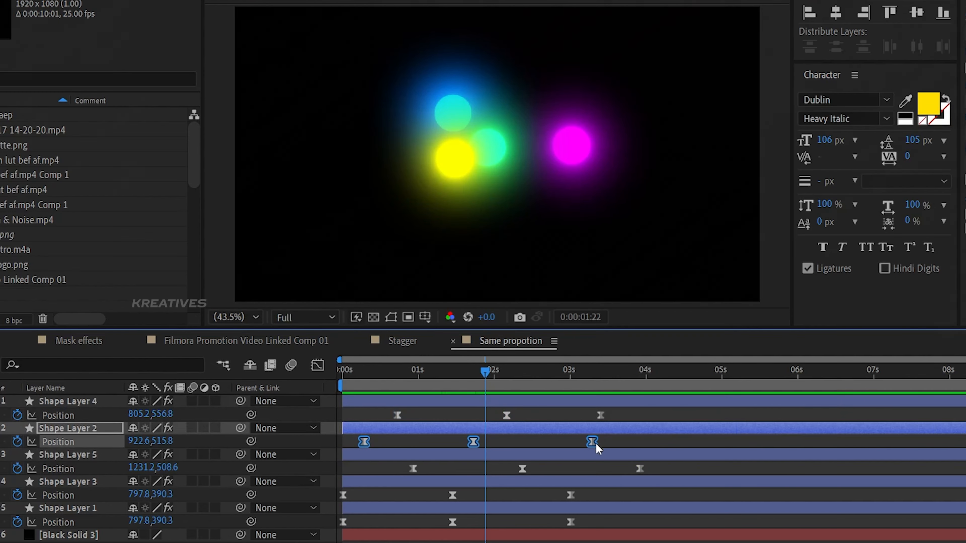
left_click_drag(592, 441, 727, 444)
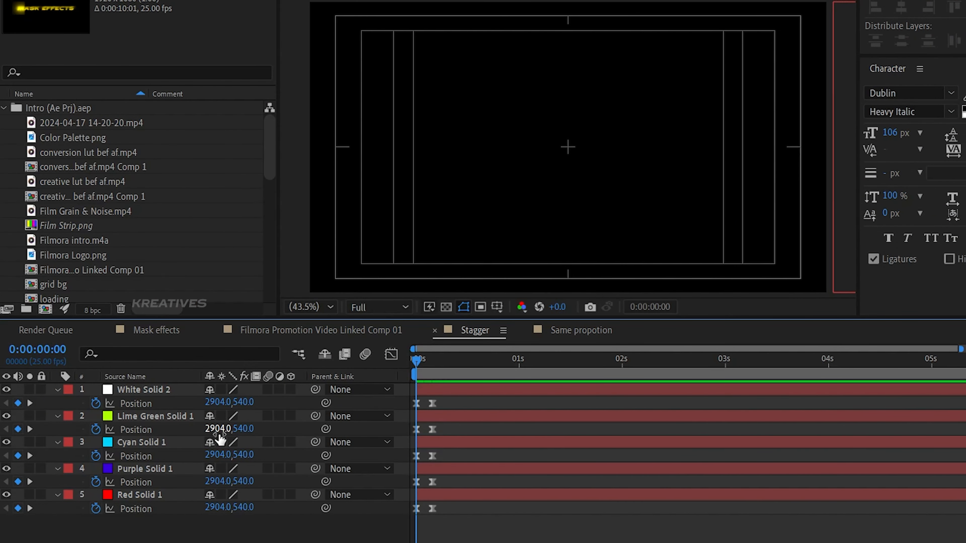
Switch the Stagger composition's time display from timecode to frames and go to frame 5.
left_click(46, 349, "ctrl")
left_click(46, 349)
type("5")
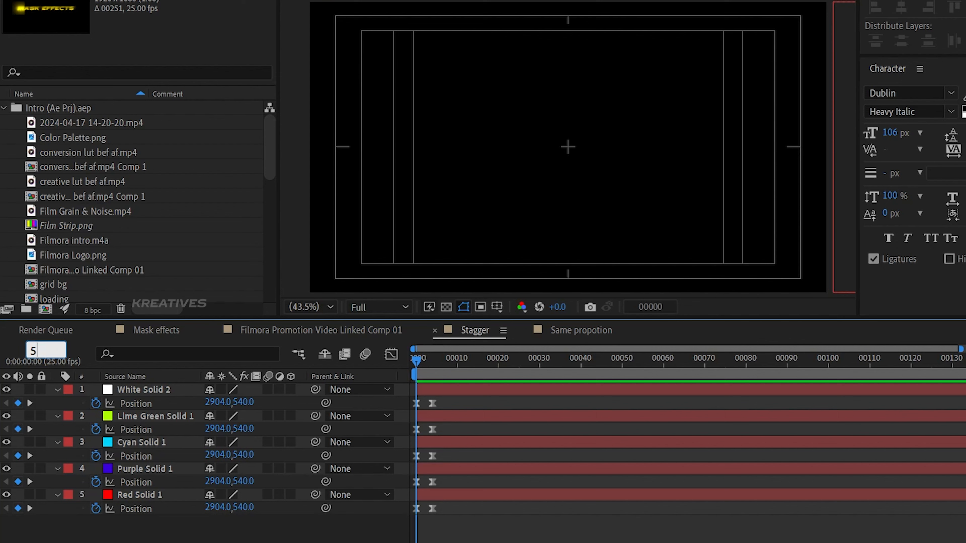
key("Return")
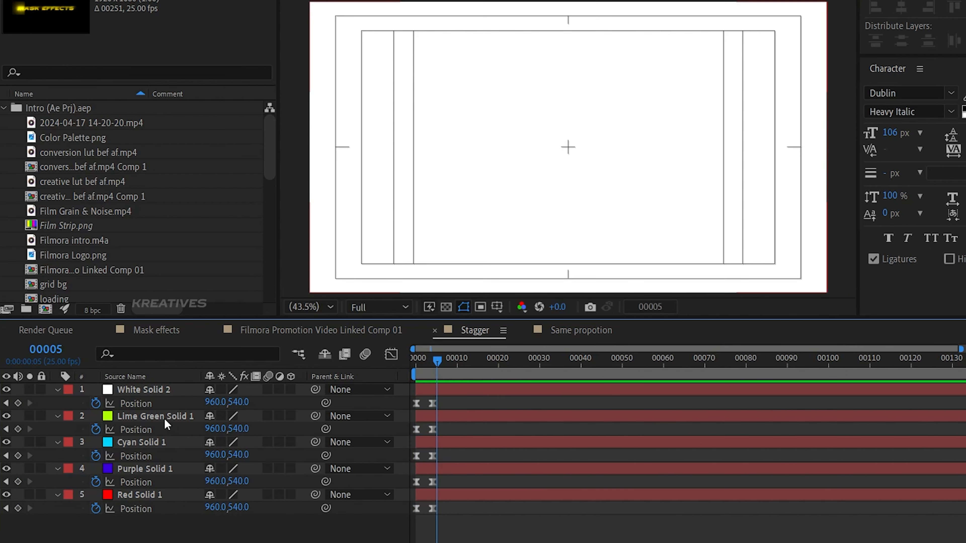
Shift the Lime Green, Cyan, Purple and Red solid layers together so they start at about frame 6.
left_click(164, 418)
left_click(153, 495, "shift")
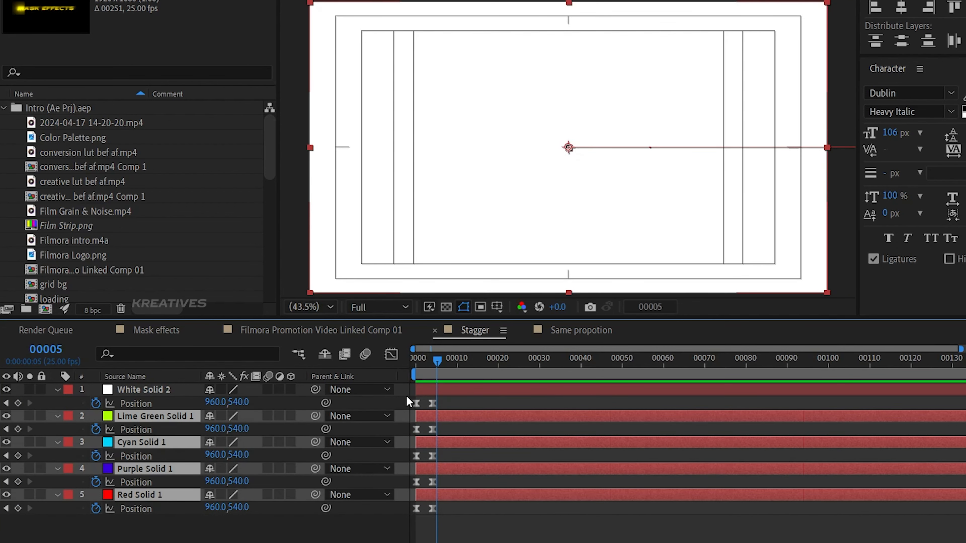
left_click_drag(446, 417, 470, 417)
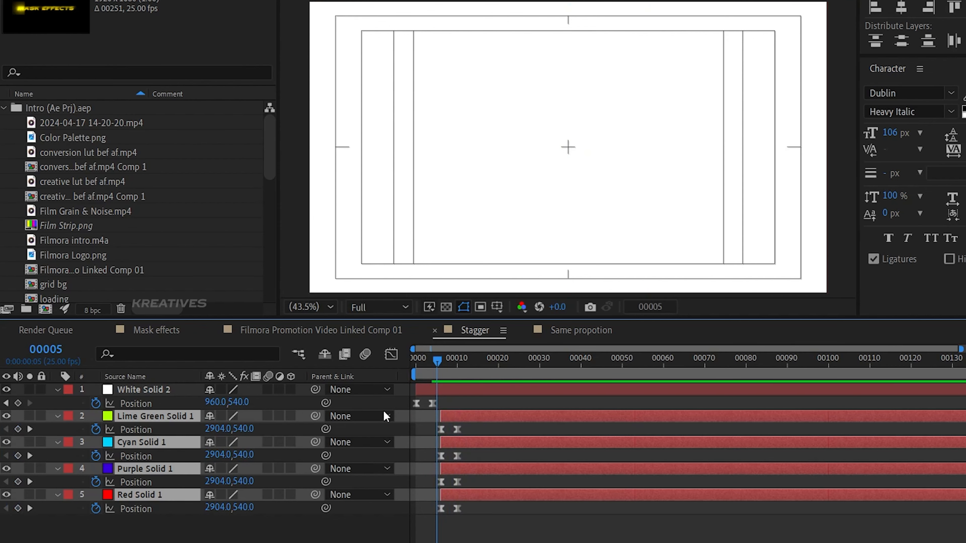
Go to frame 10 and move the Cyan, Purple and Red solid layers so their in points start there.
left_click(67, 355)
type("10")
key("Return")
left_click(131, 529)
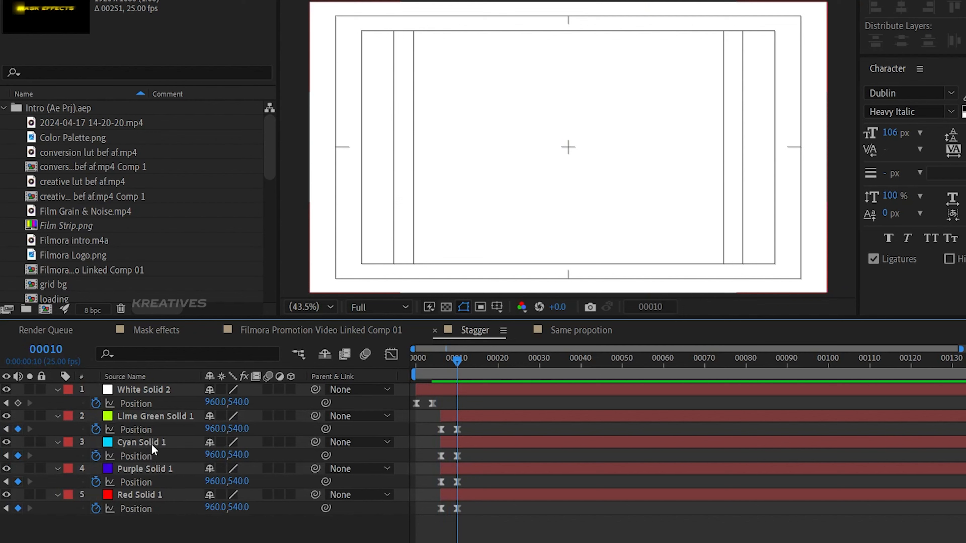
left_click(153, 445)
left_click(148, 493, "shift")
key("bracketleft")
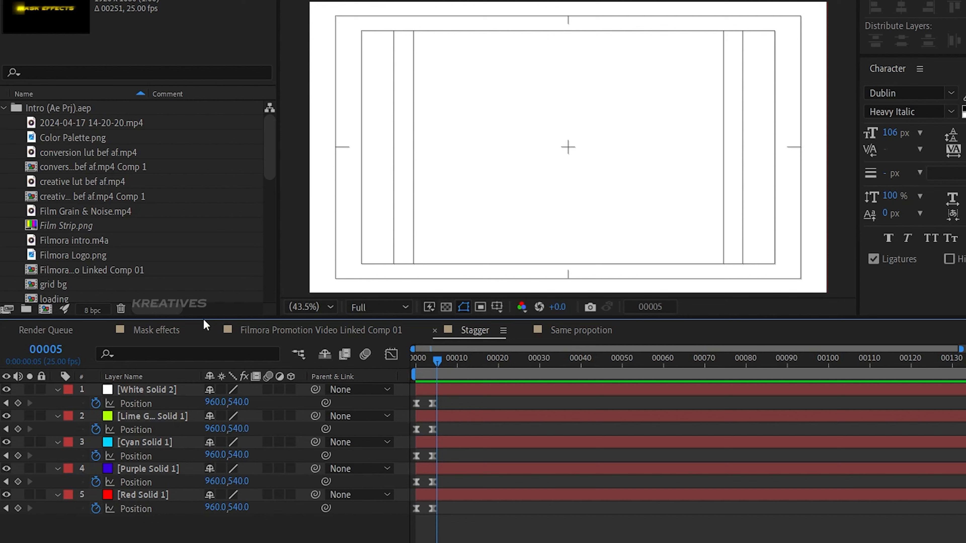
Select all five solid layers, from White Solid 2 to Red Solid 1, and trim their out points at frame 5.
left_click(162, 388)
left_click(168, 494, "shift")
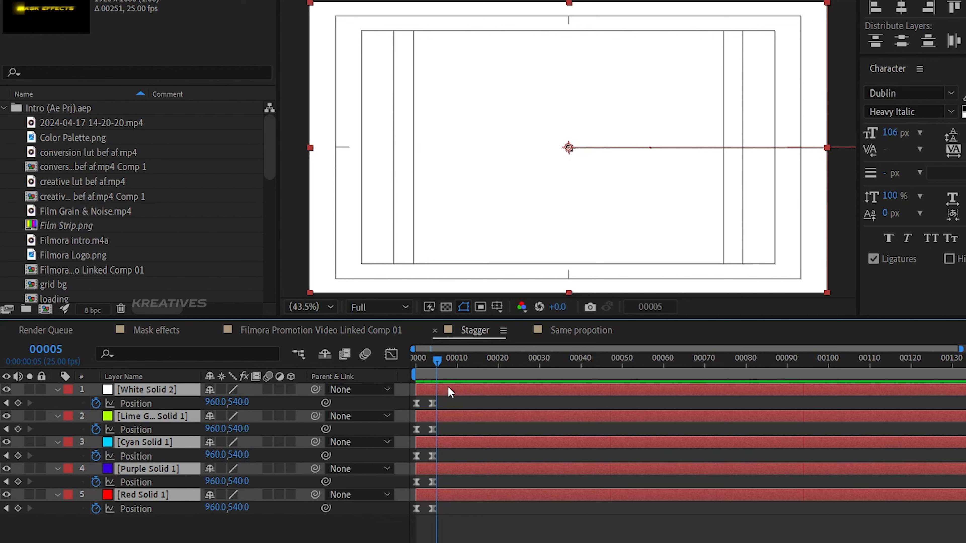
key("alt+bracketright")
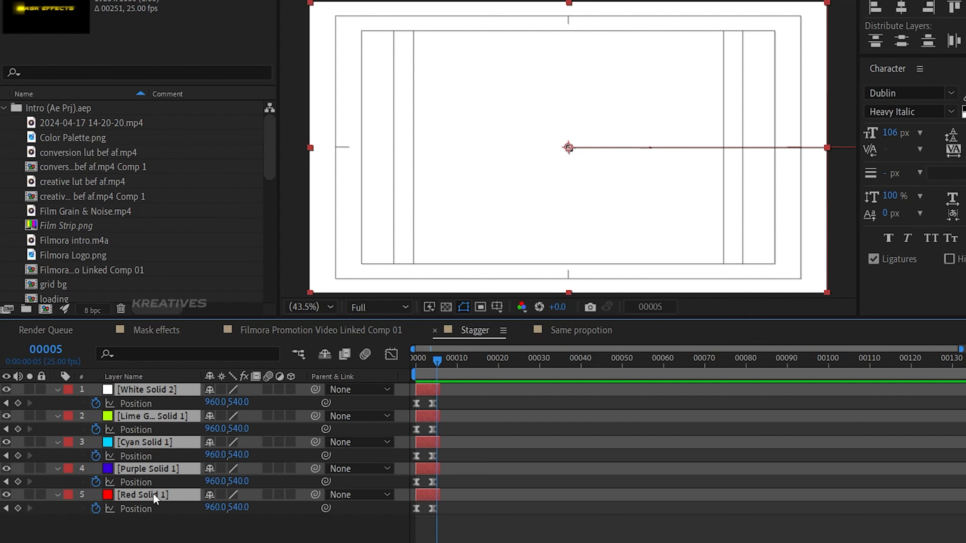
Apply Sequence Layers to the five selected solids without overlap, with White Solid 2 first.
right_click(426, 386)
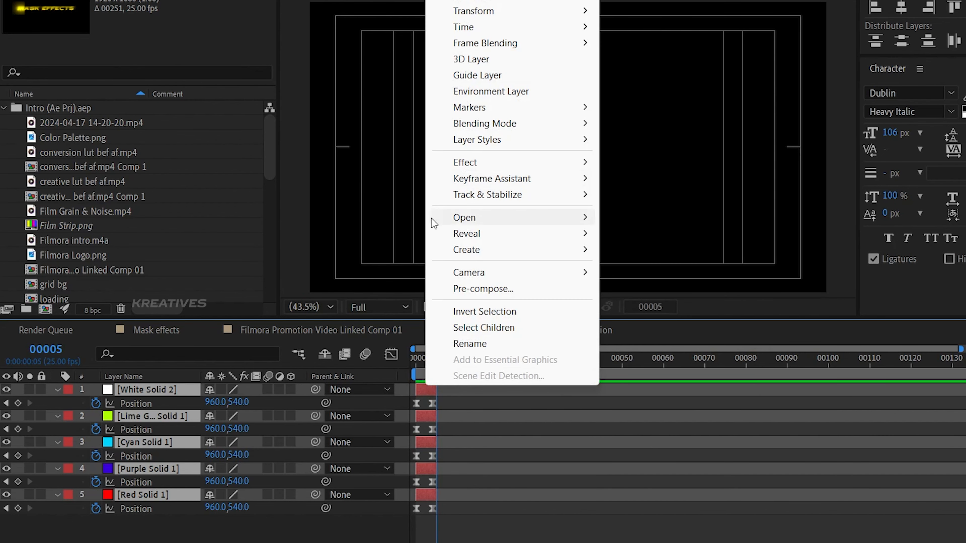
mouse_move(472, 182)
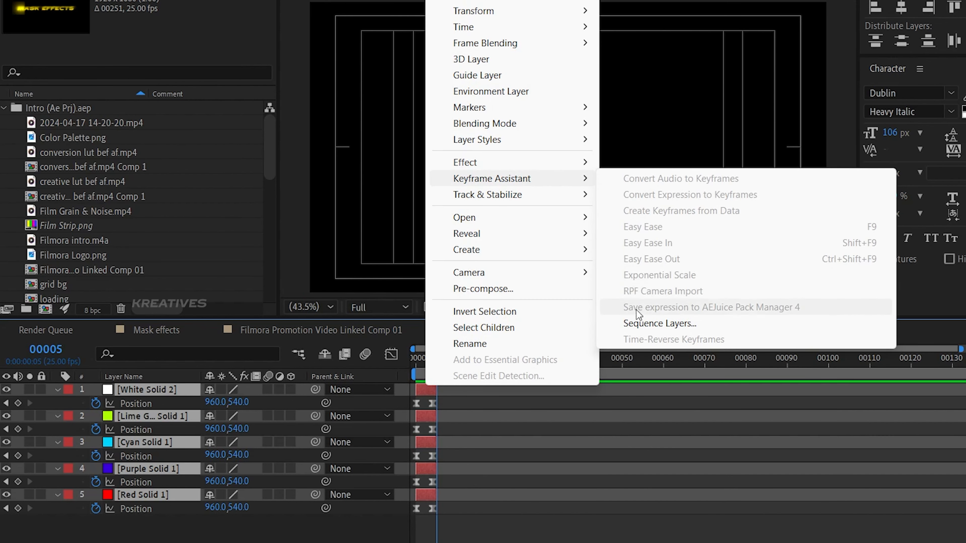
left_click(650, 324)
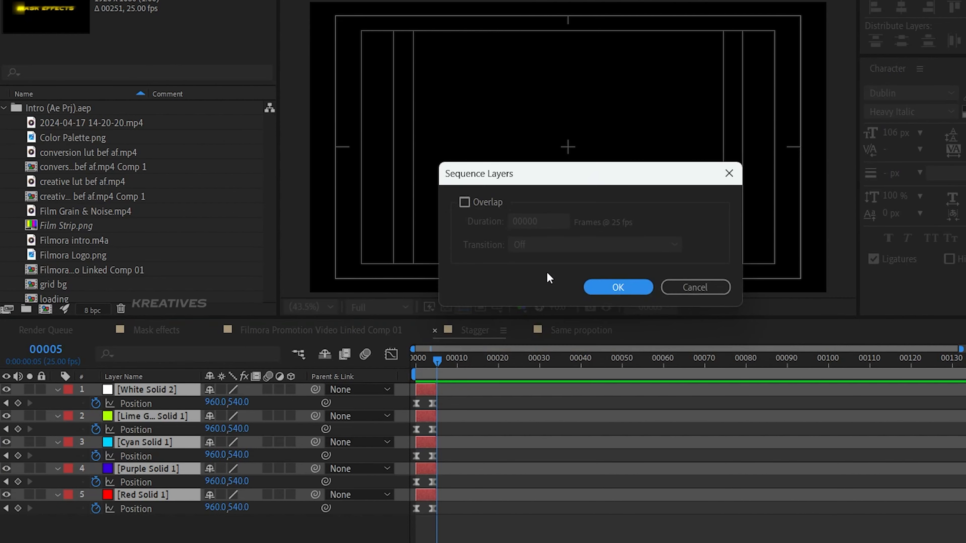
left_click(616, 284)
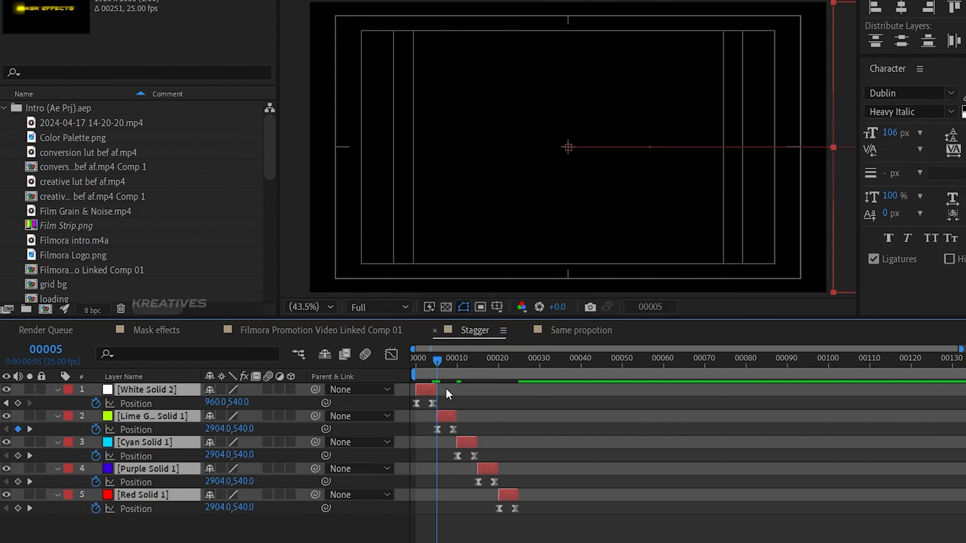
Extend the out points of the sequenced solids past frame 130 and preview the stagger from frame 0.
left_click_drag(436, 389, 965, 391)
left_click_drag(442, 358, 403, 364)
key("space")
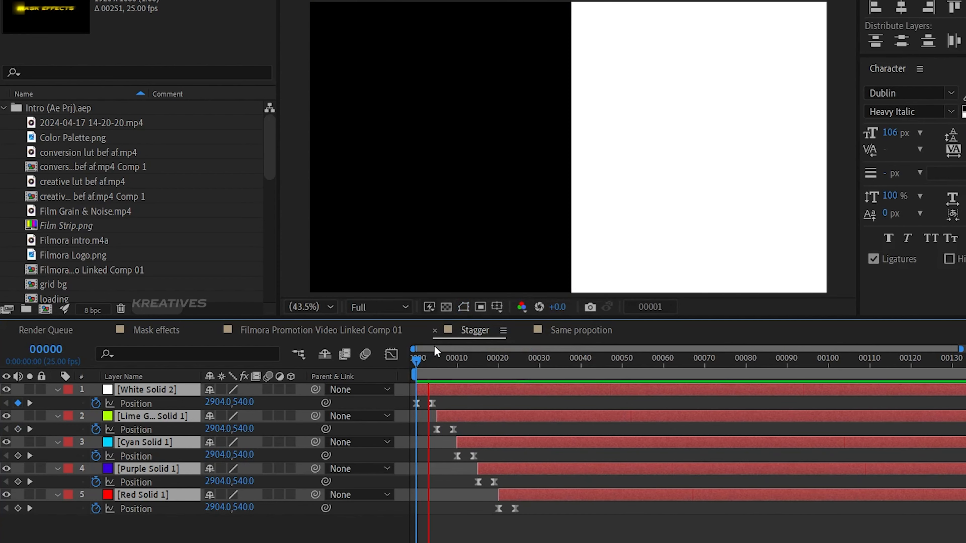
key("space")
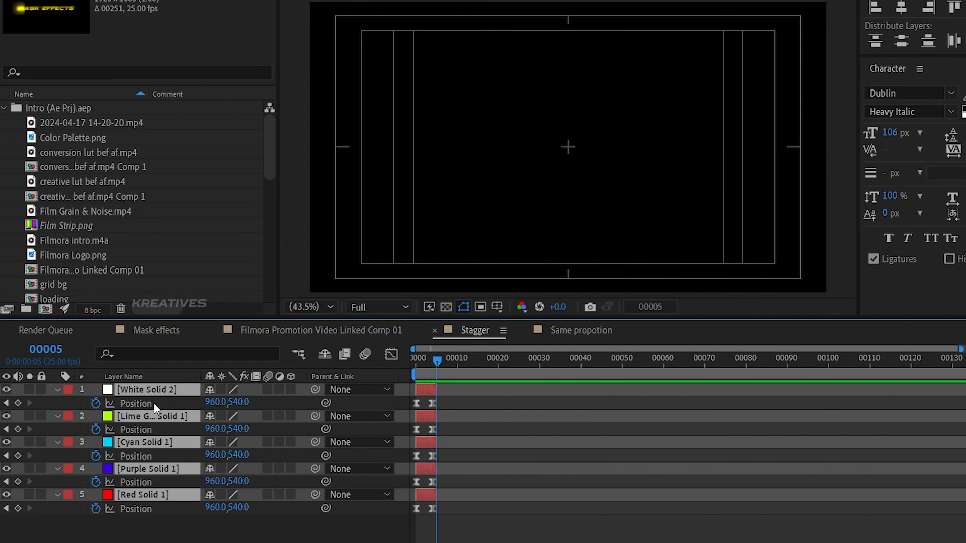
Reselect the five solids from Red Solid 1 up to White Solid 2 and apply Sequence Layers without overlap.
key("ctrl+shift+a")
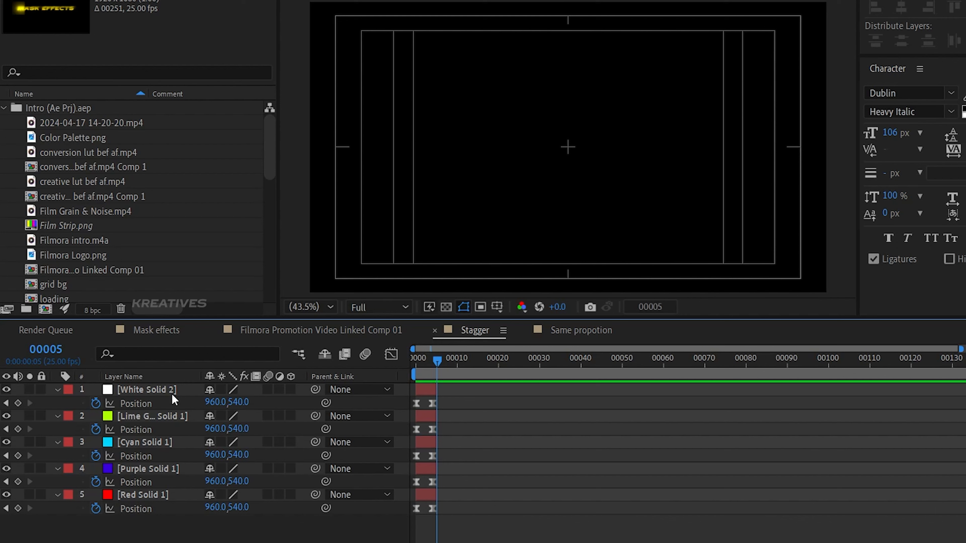
left_click(159, 495)
left_click(149, 390)
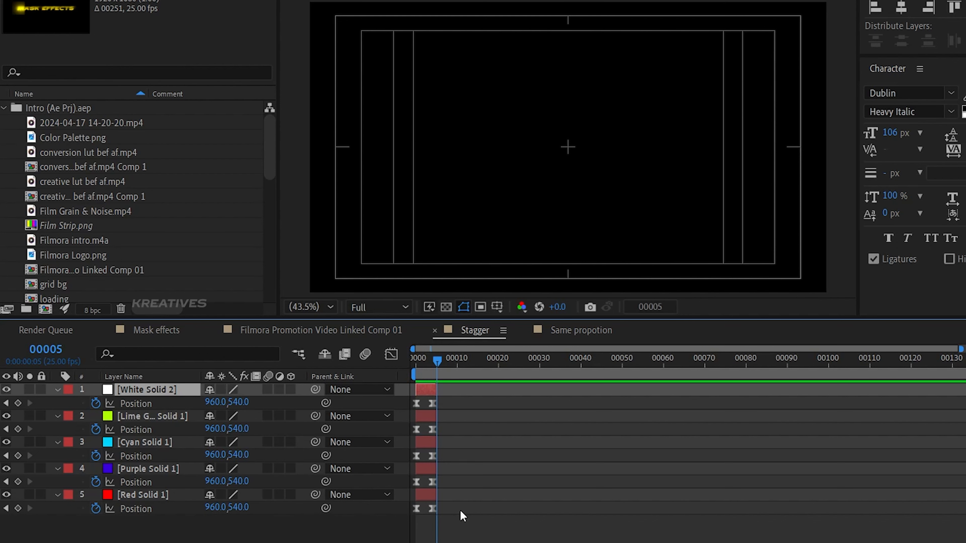
left_click(157, 494)
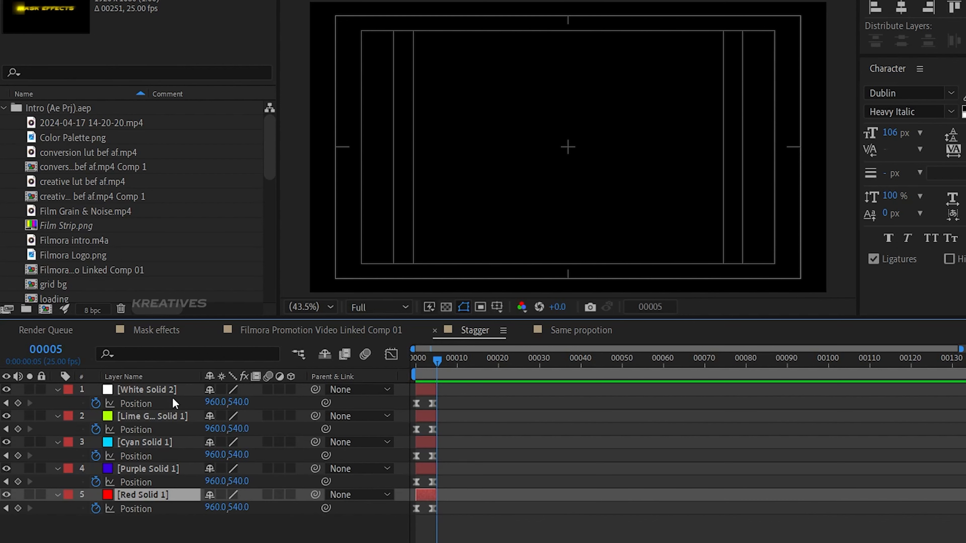
left_click(157, 389, "shift")
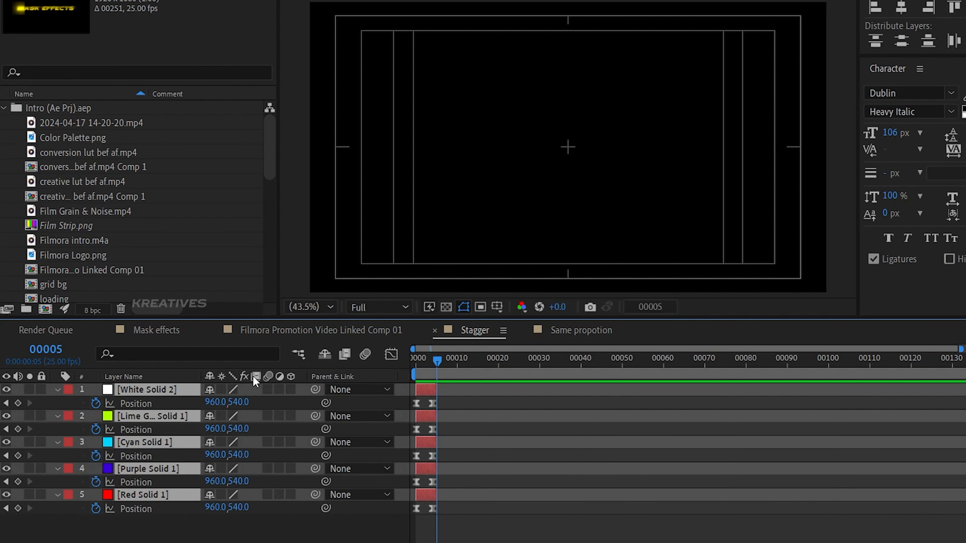
right_click(438, 394)
mouse_move(516, 188)
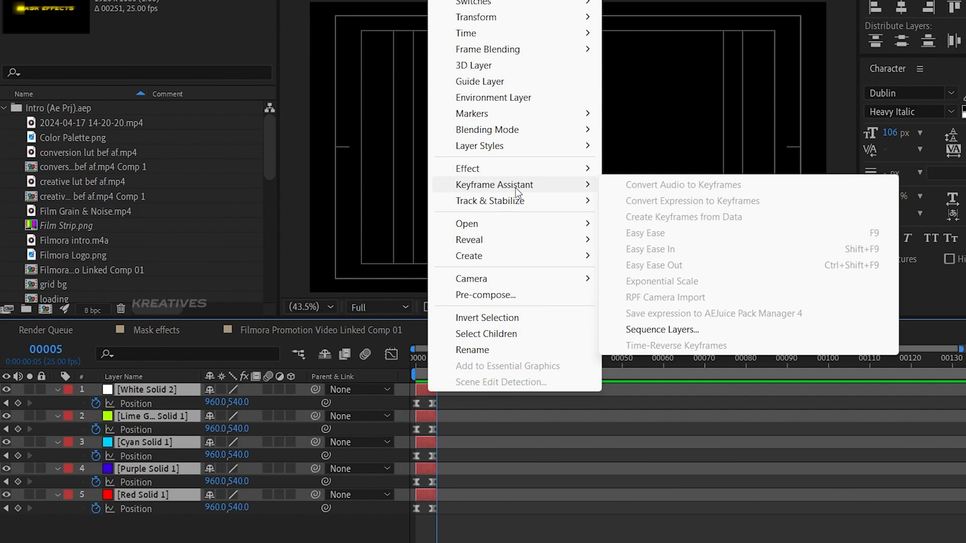
left_click(677, 329)
left_click(614, 287)
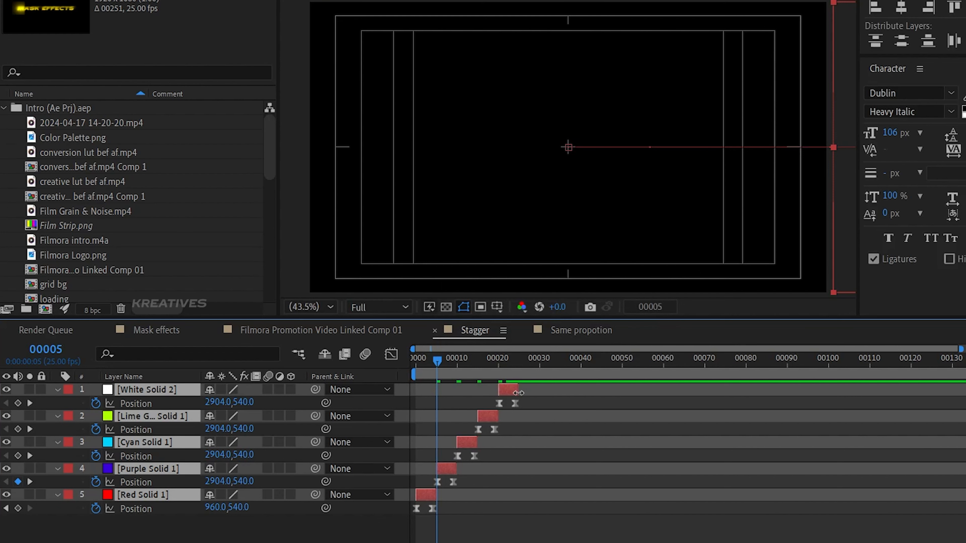
Extend all five solids' out points beyond frame 150 and preview the reversed stagger from the start.
left_click_drag(518, 390, 963, 395)
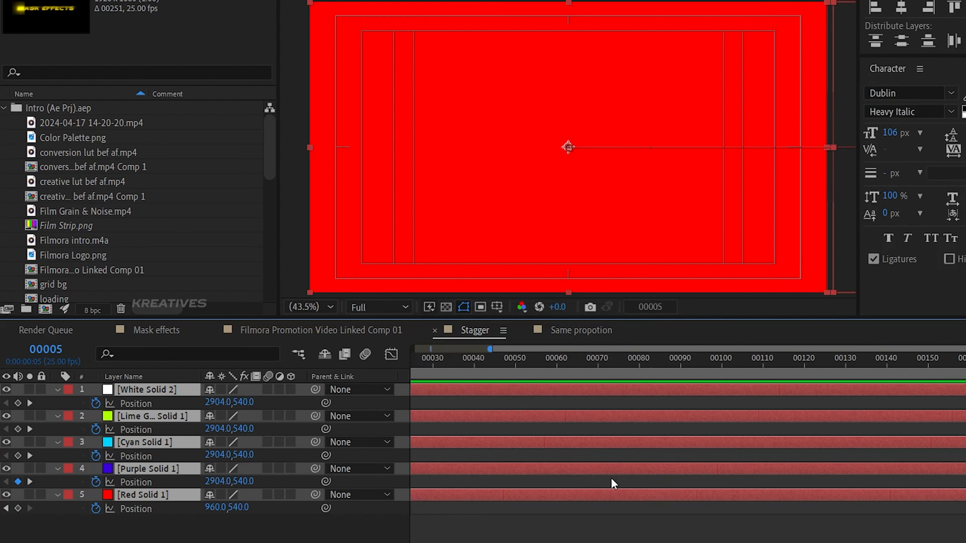
scroll(623, 529, "left", 5)
left_click_drag(437, 360, 357, 365)
key("space")
key("space")
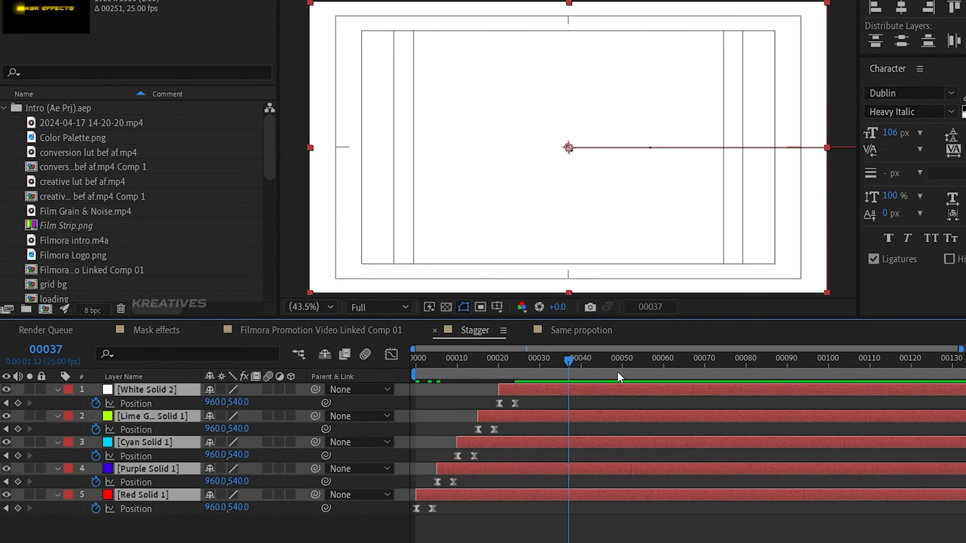